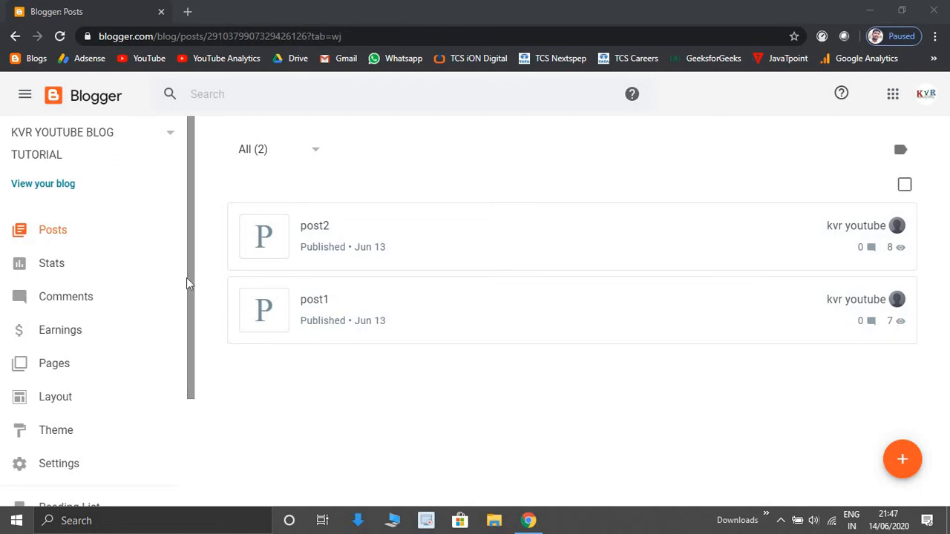
# - View the published post2 from the posts list and the published sample page from the pages list
pyautogui.moveTo(186, 280); pyautogui.dragTo(165, 201)
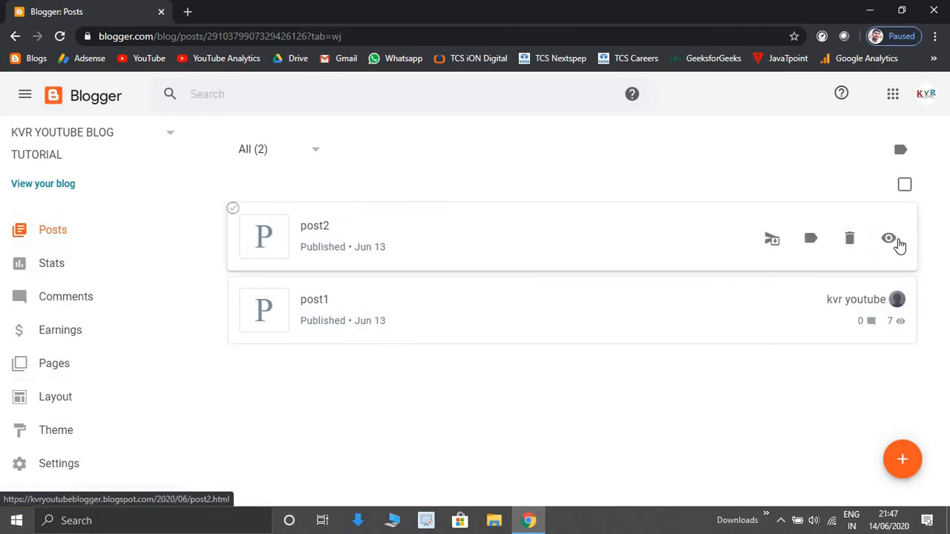
pyautogui.click(889, 238)
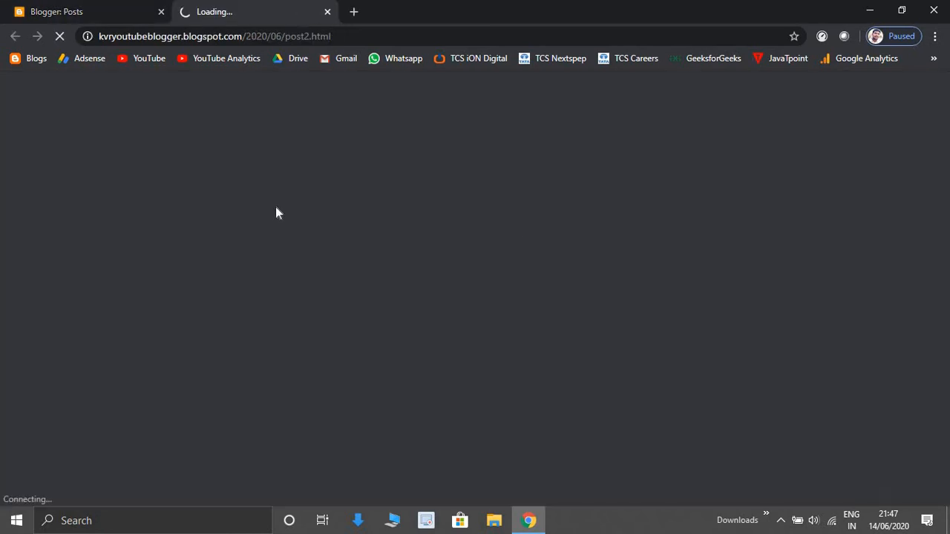
pyautogui.click(99, 8)
pyautogui.click(65, 375)
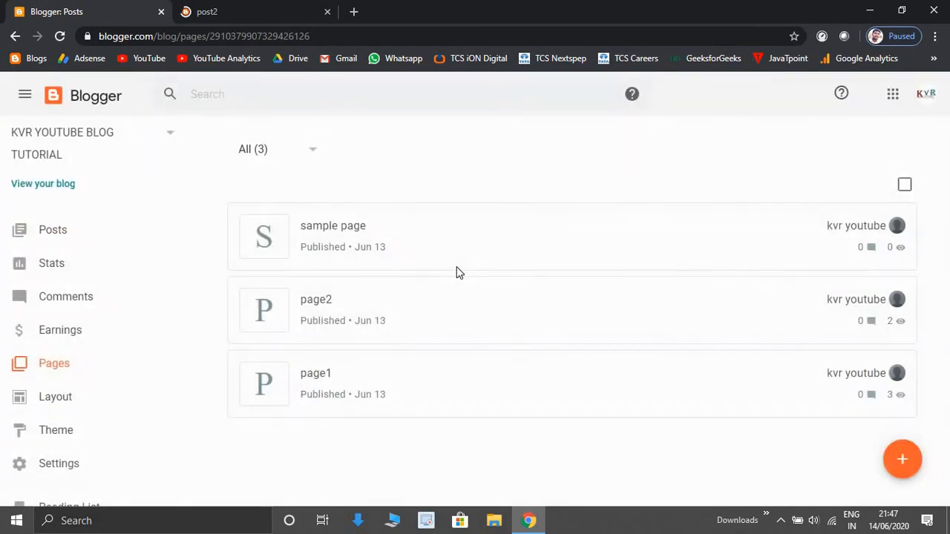
pyautogui.moveTo(752, 242)
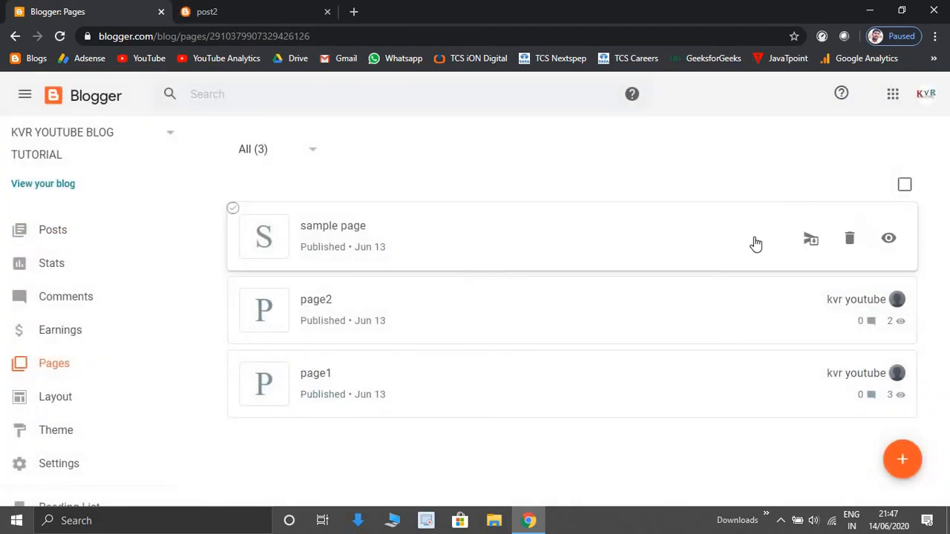
pyautogui.click(889, 239)
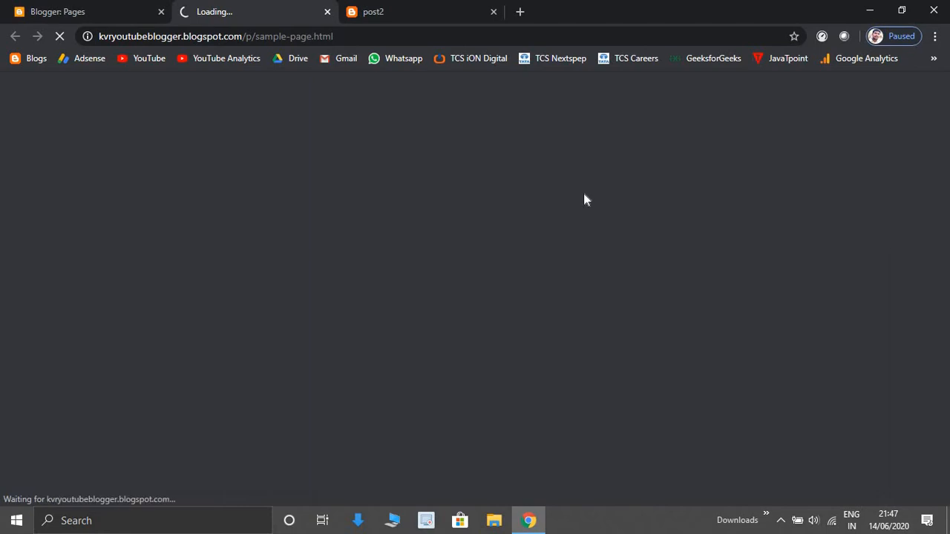
# - Compare the published post2 with the published sample page, checking the date line and content, and return to the blog's pages list
pyautogui.click(400, 6)
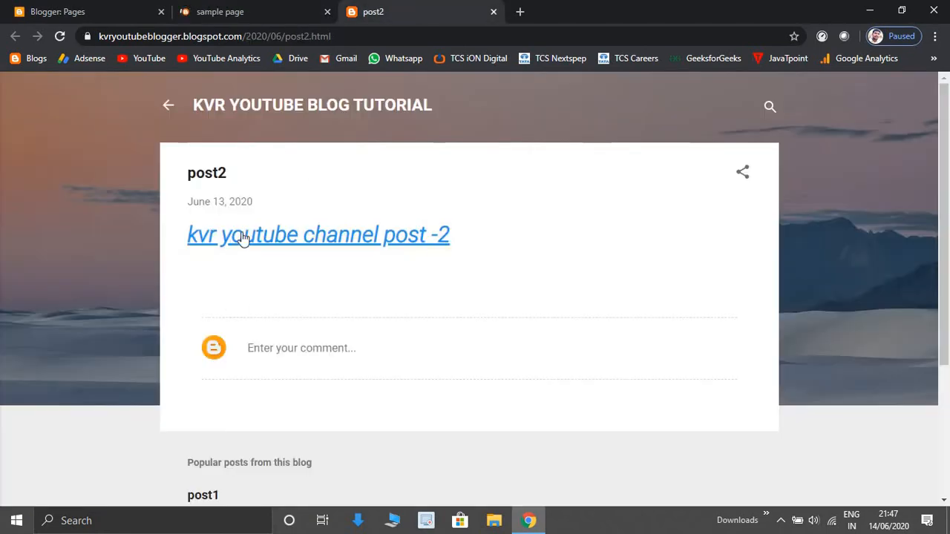
pyautogui.click(265, 9)
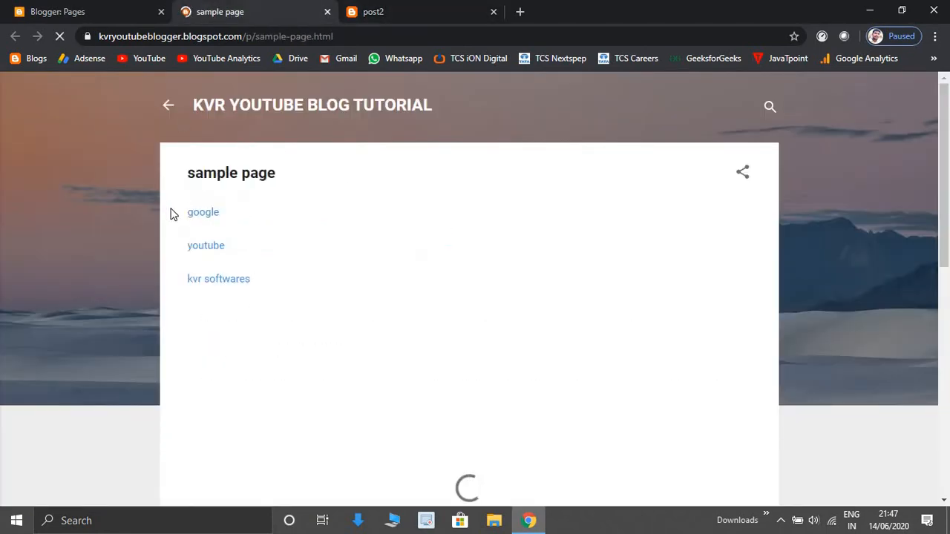
pyautogui.click(440, 6)
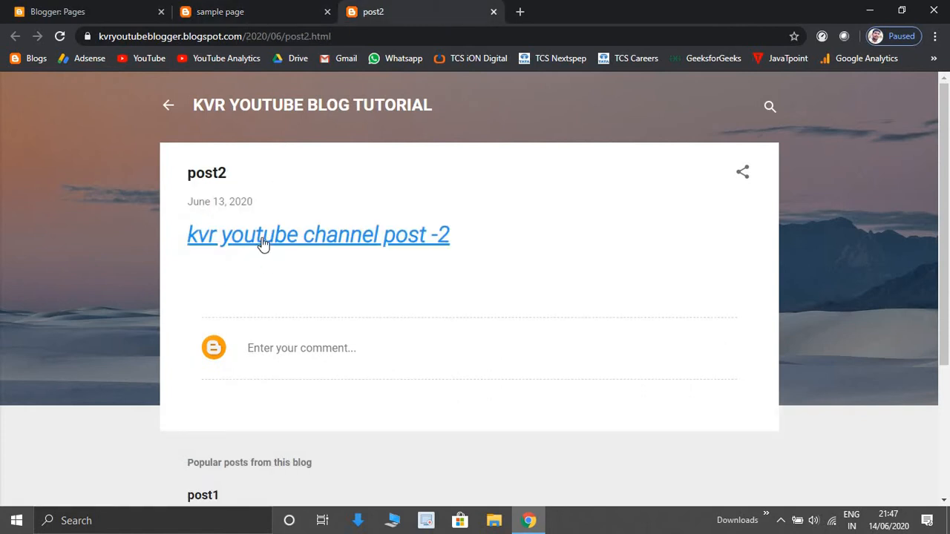
pyautogui.click(255, 7)
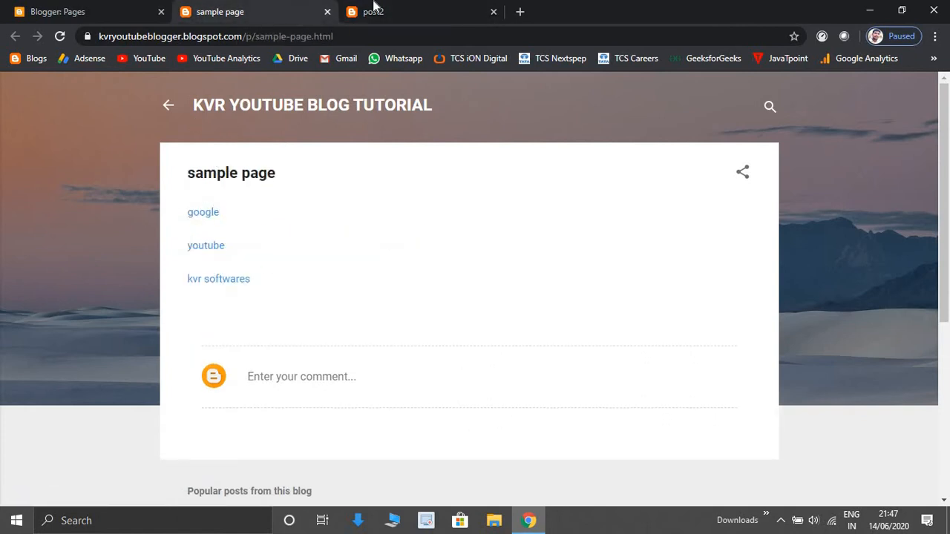
pyautogui.click(407, 6)
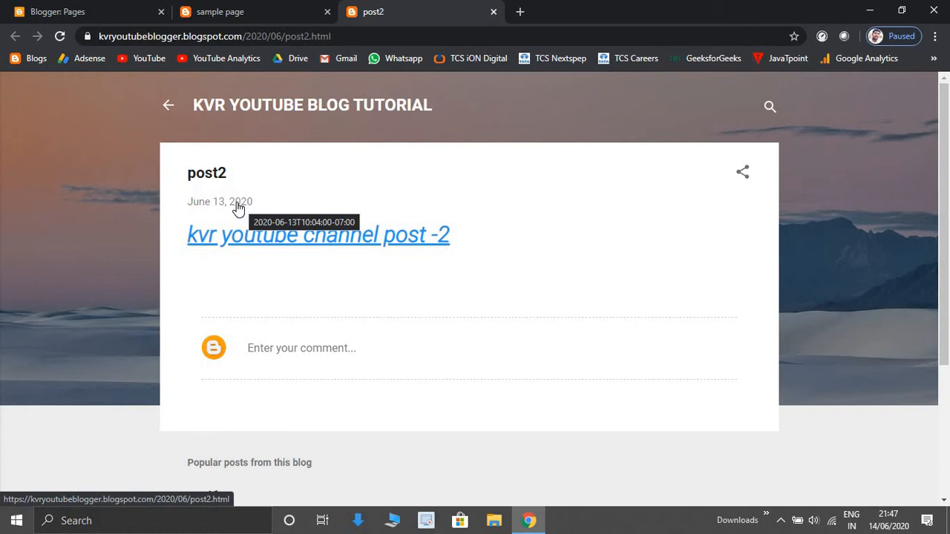
pyautogui.click(228, 9)
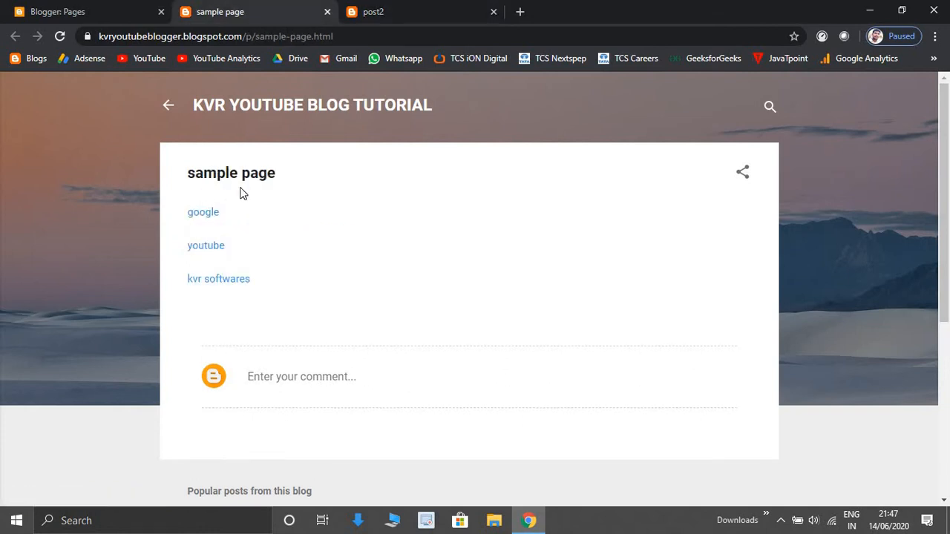
pyautogui.click(398, 7)
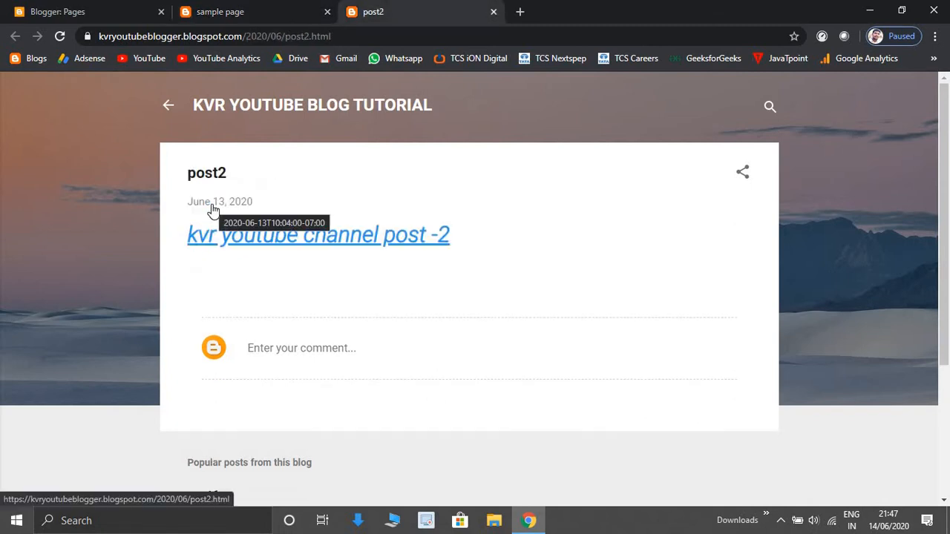
pyautogui.click(272, 9)
pyautogui.click(415, 9)
pyautogui.click(272, 9)
pyautogui.click(379, 8)
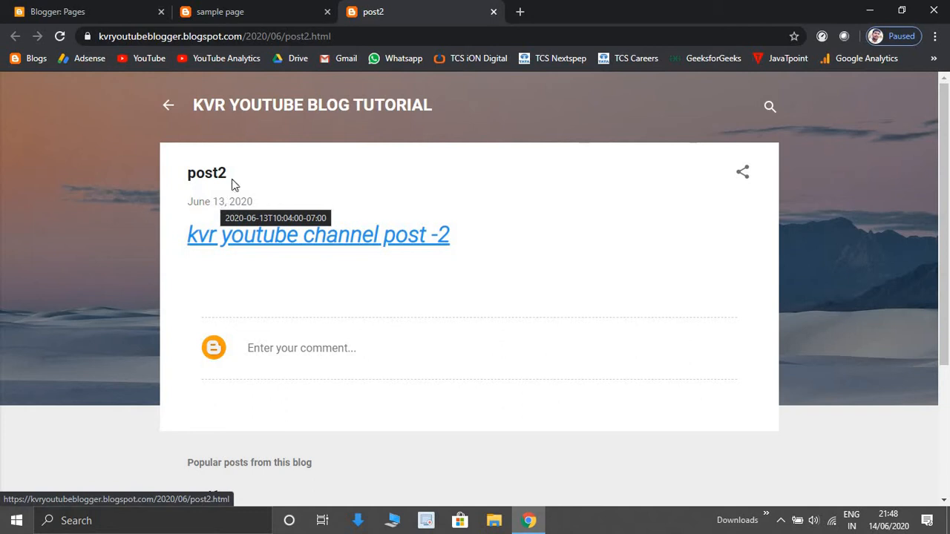
pyautogui.click(230, 11)
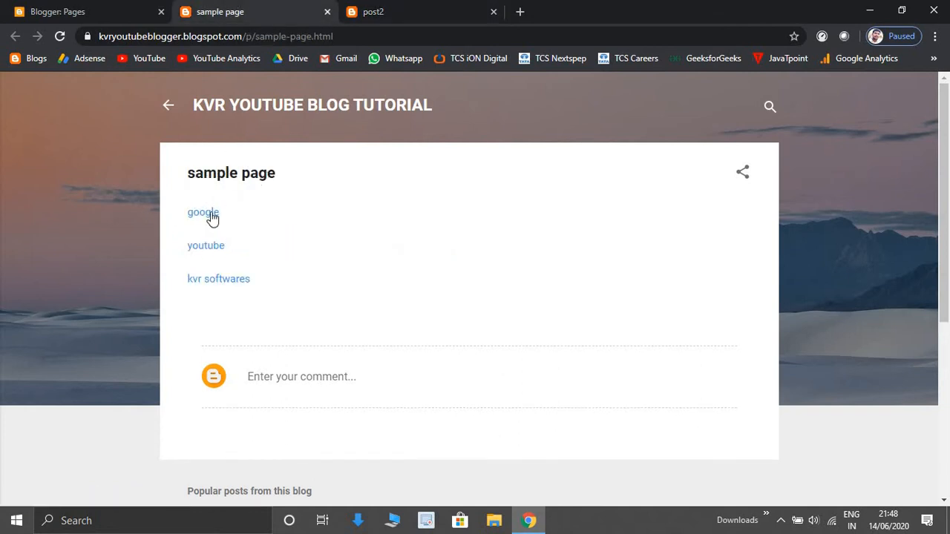
pyautogui.click(377, 9)
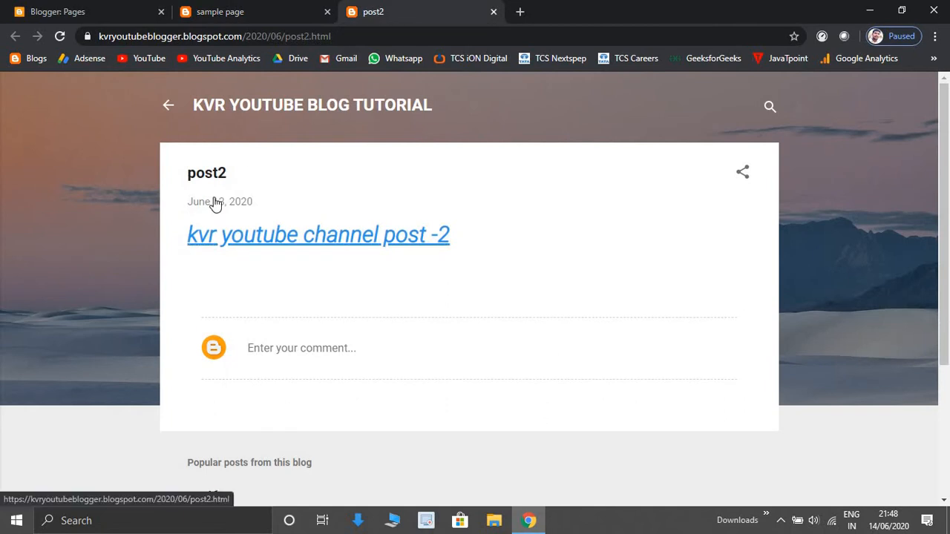
pyautogui.click(223, 11)
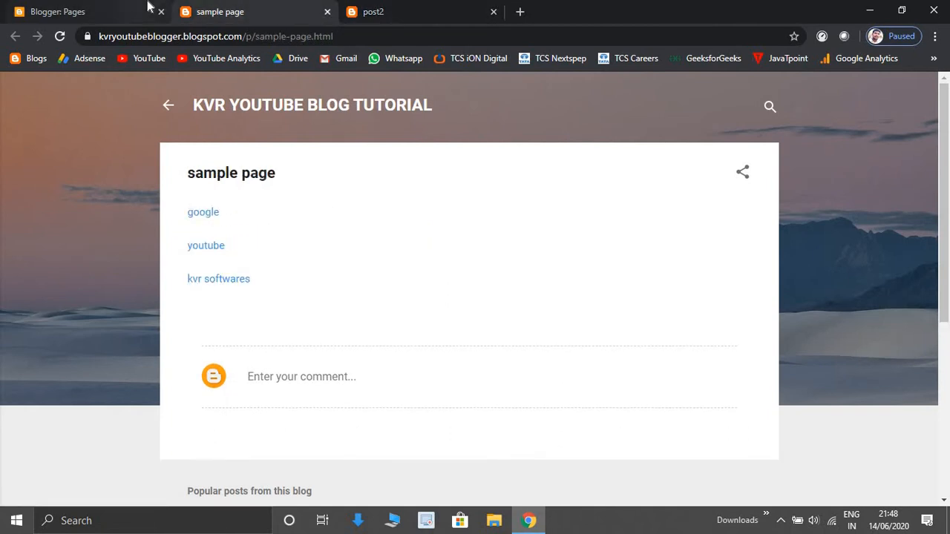
pyautogui.click(148, 7)
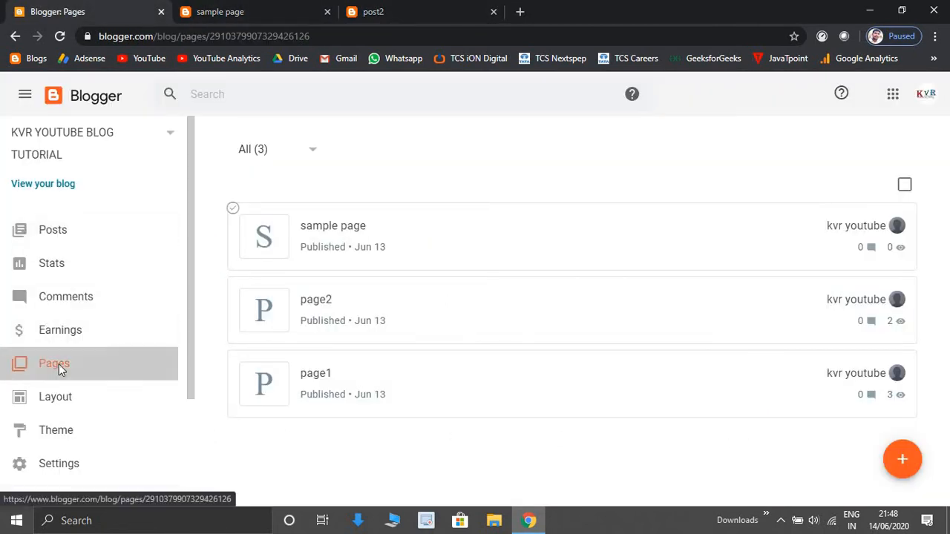
# - Search Google for "kvr softwares" in a new browser tab and open the KVR SOFTWARES menu page from the results
pyautogui.click(517, 11)
pyautogui.write('g')
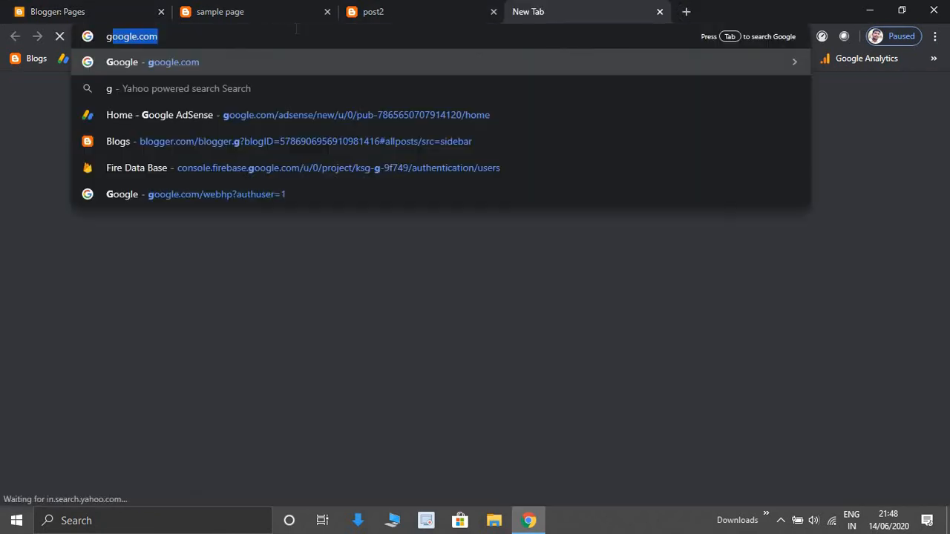
pyautogui.press('Return')
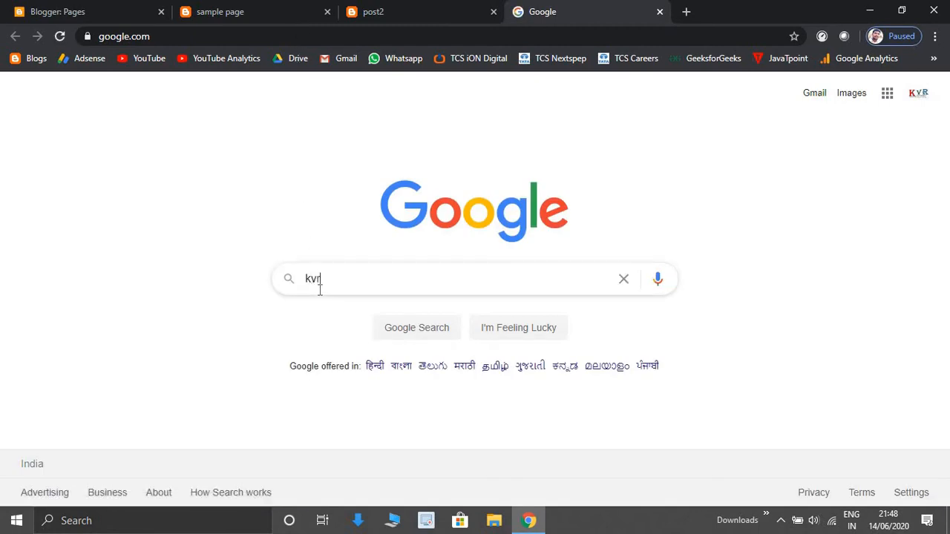
pyautogui.press('Down')
pyautogui.press('Return')
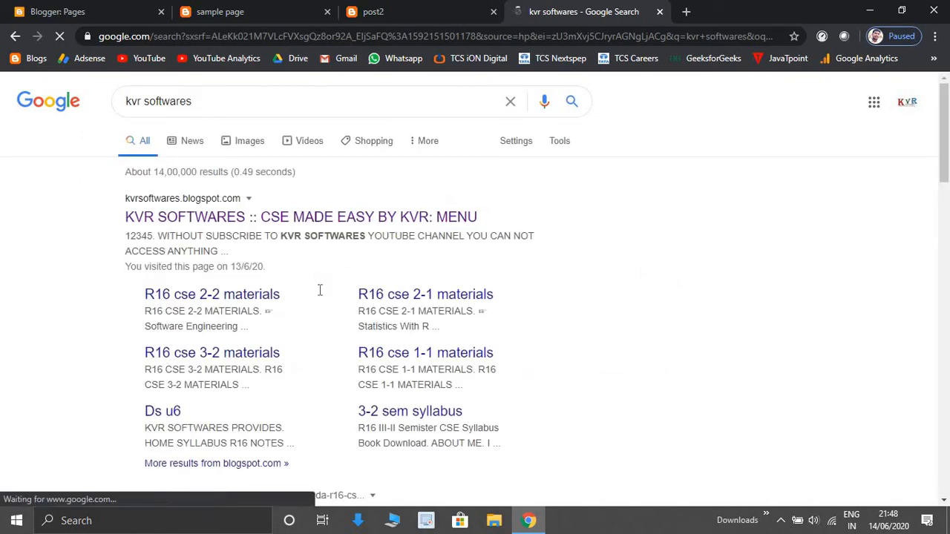
pyautogui.click(282, 221)
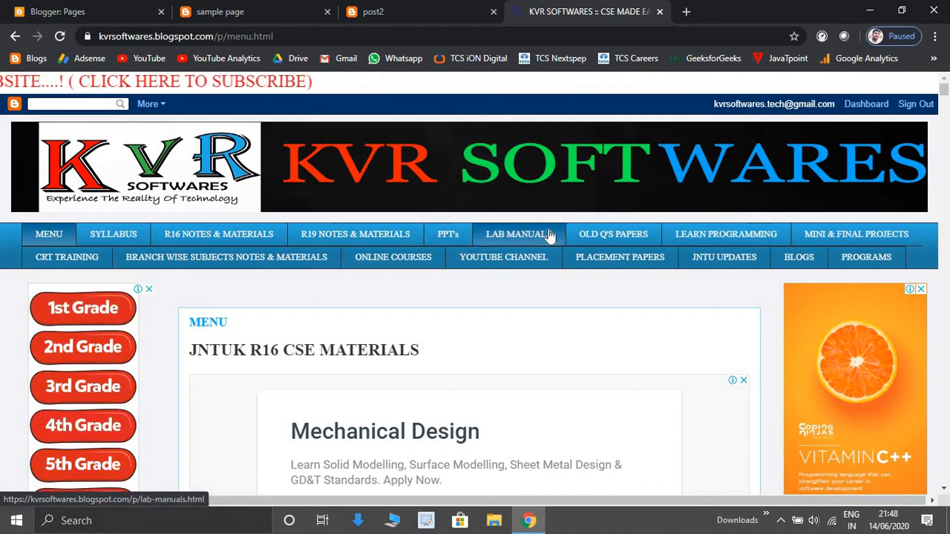
# - Open the site's Old Q's Papers page and examine its R19 and R16 previous question paper links
pyautogui.click(609, 236)
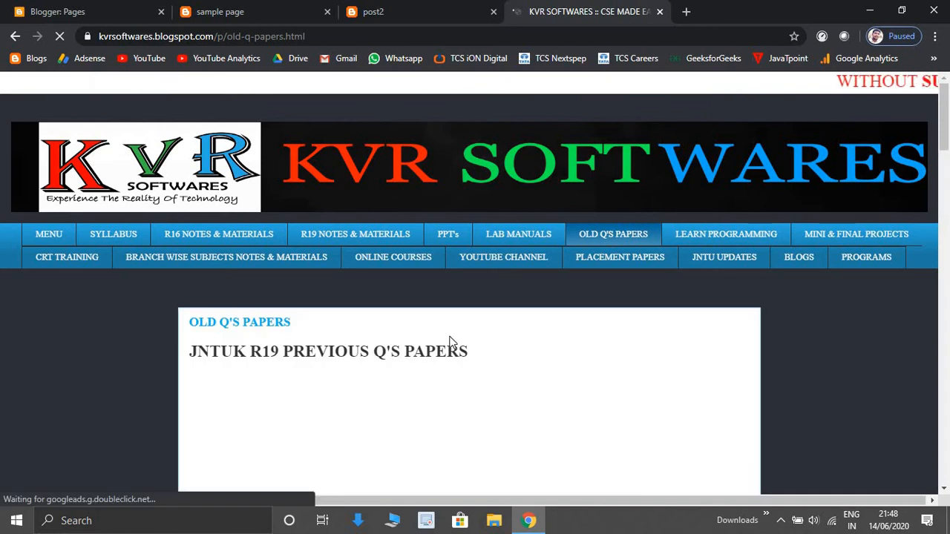
pyautogui.scroll(-2, 386, 353)
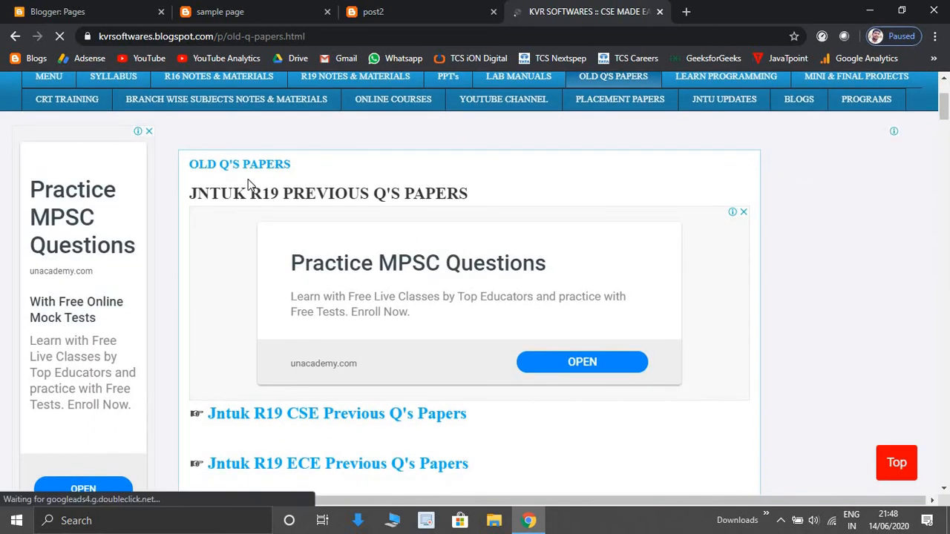
pyautogui.scroll(-10, 211, 392)
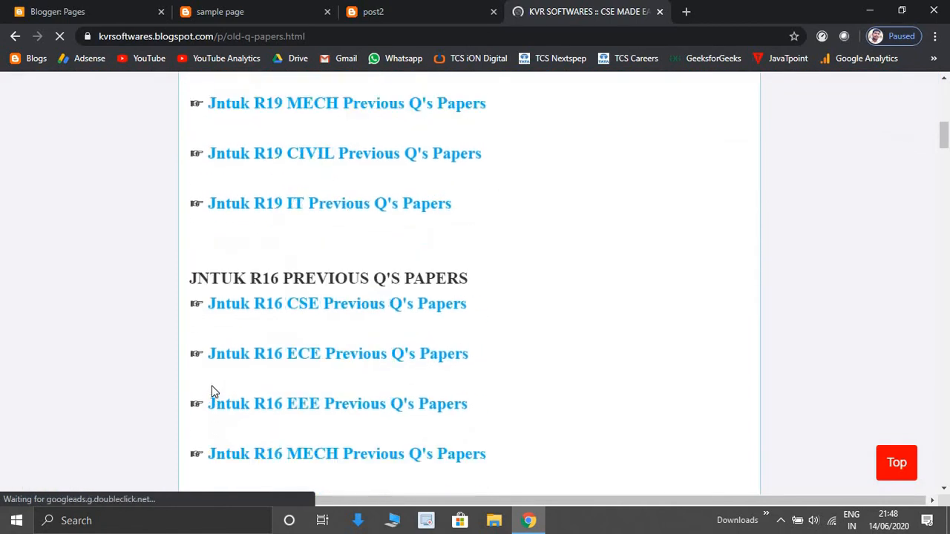
pyautogui.scroll(15, 211, 385)
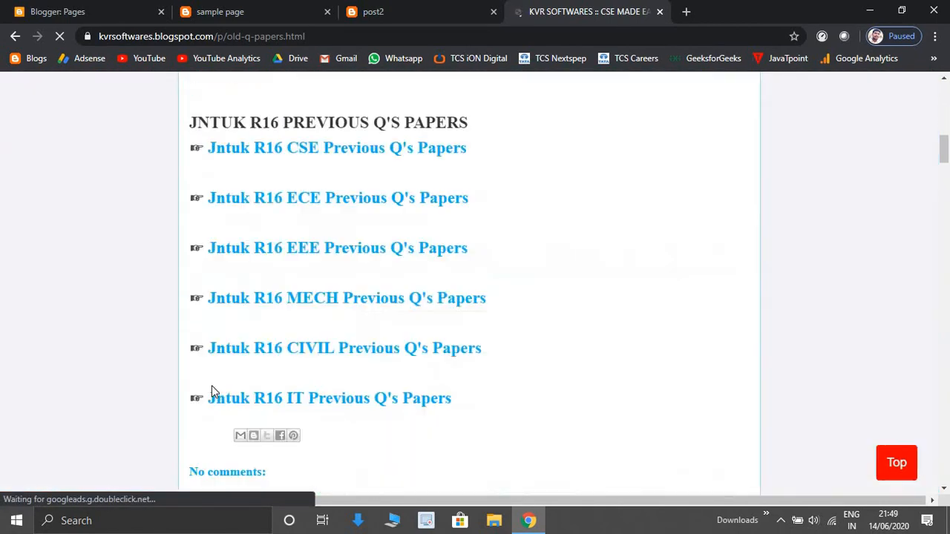
pyautogui.scroll(-8, 221, 378)
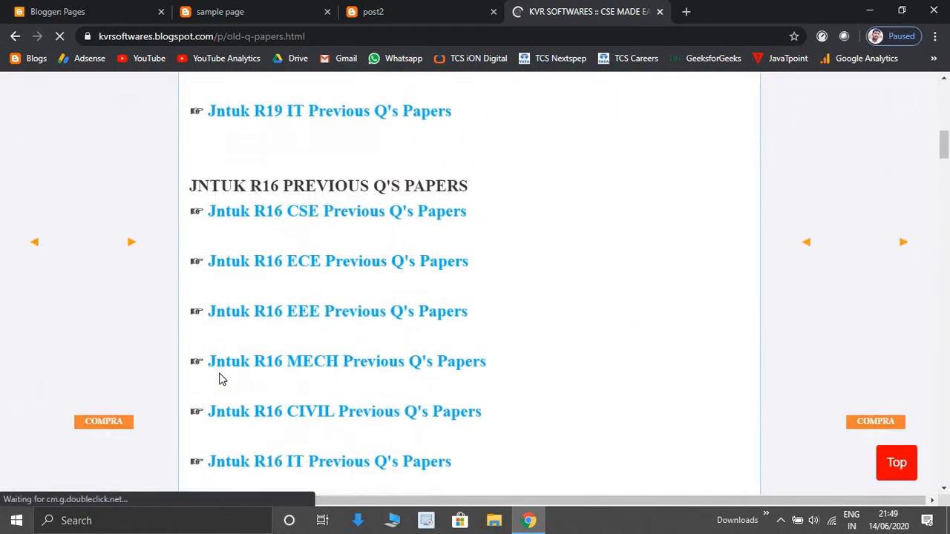
pyautogui.scroll(8, 220, 371)
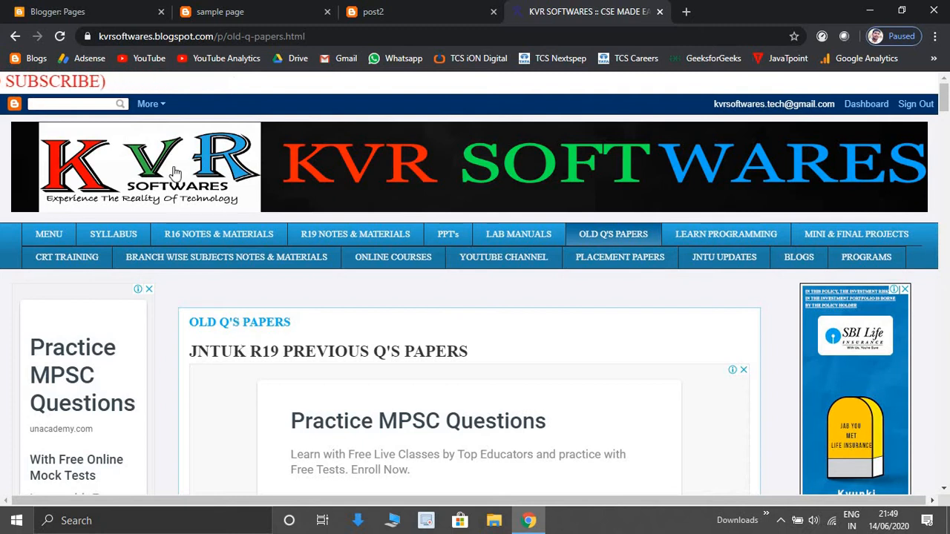
# - Return to the Blogger dashboard and open the blog's Layout editor
pyautogui.click(194, 7)
pyautogui.click(89, 11)
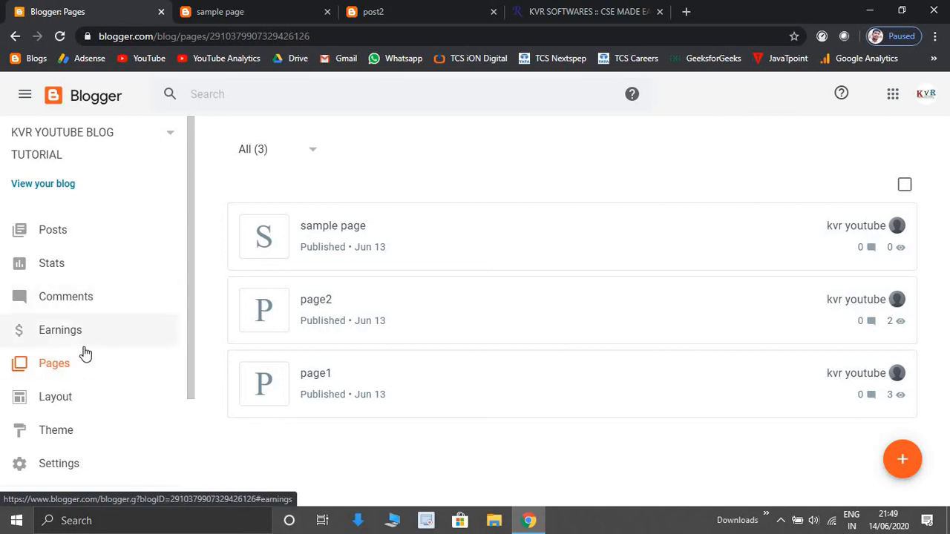
pyautogui.scroll(-2, 83, 375)
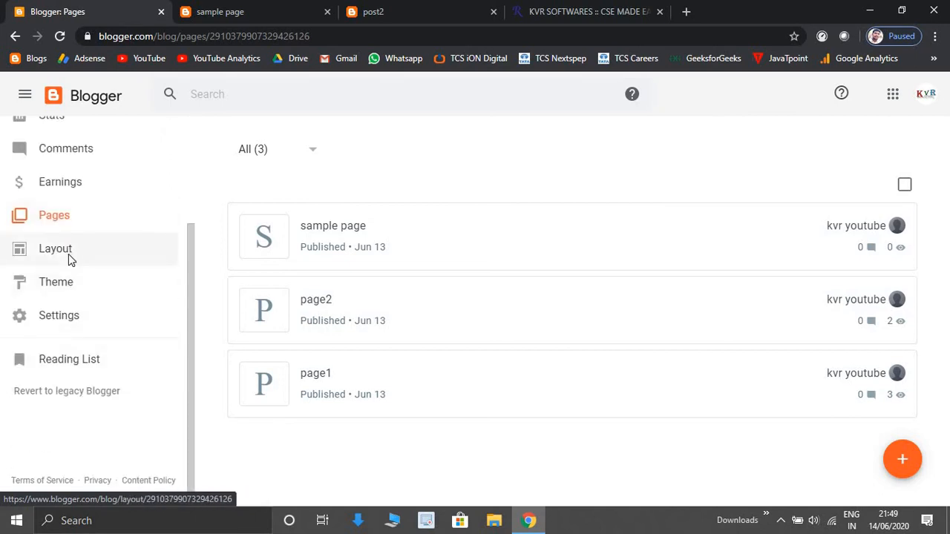
pyautogui.click(70, 258)
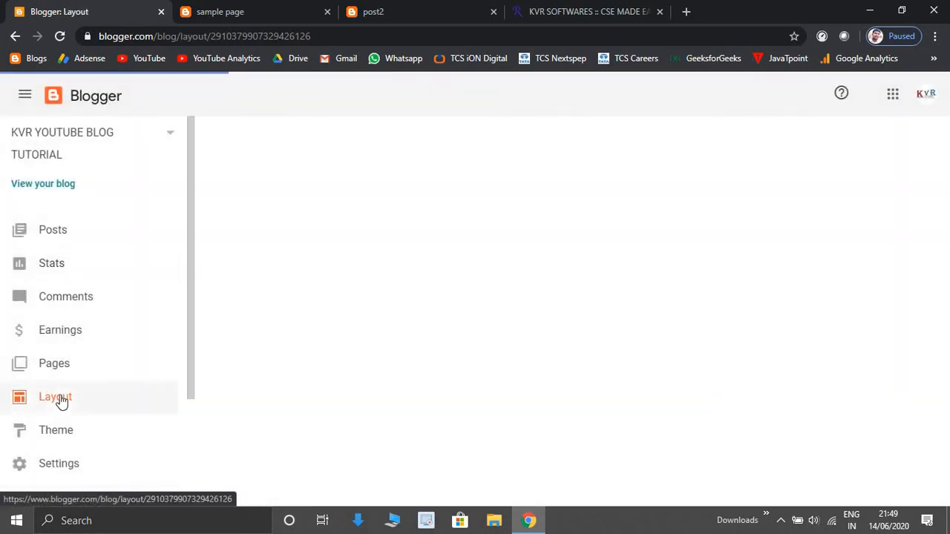
# - Add a Pages gadget to the Sidebar (Top) section with only Home selected, and save it
pyautogui.scroll(-2, 67, 356)
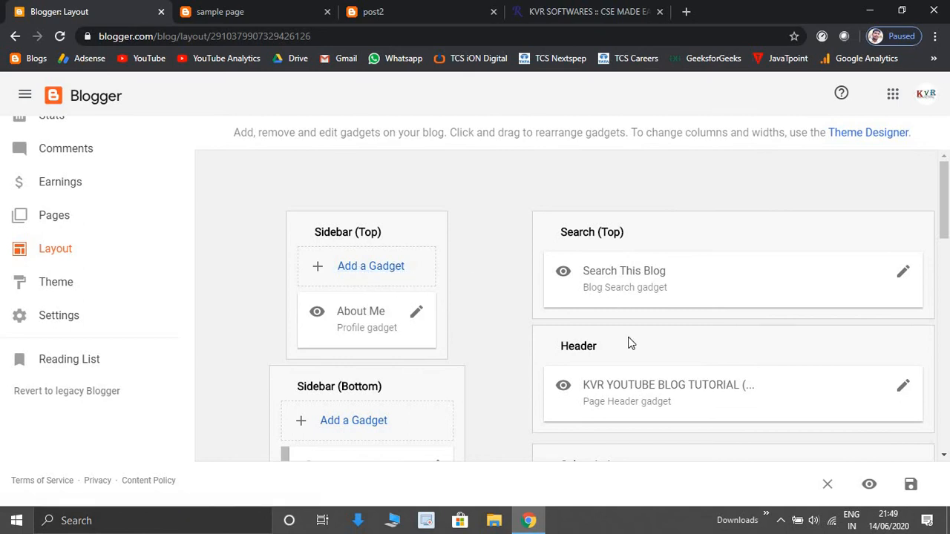
pyautogui.scroll(-3, 629, 343)
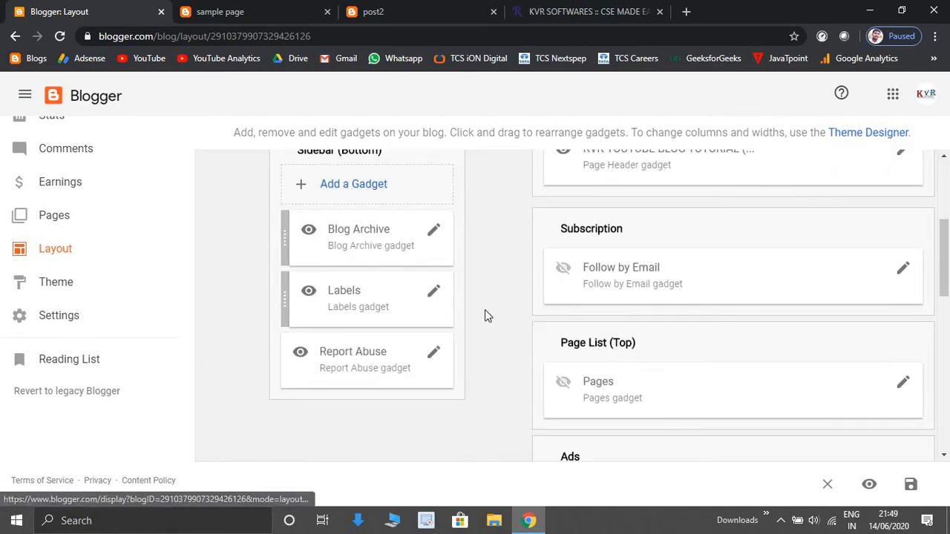
pyautogui.scroll(-3, 488, 333)
pyautogui.scroll(6, 488, 333)
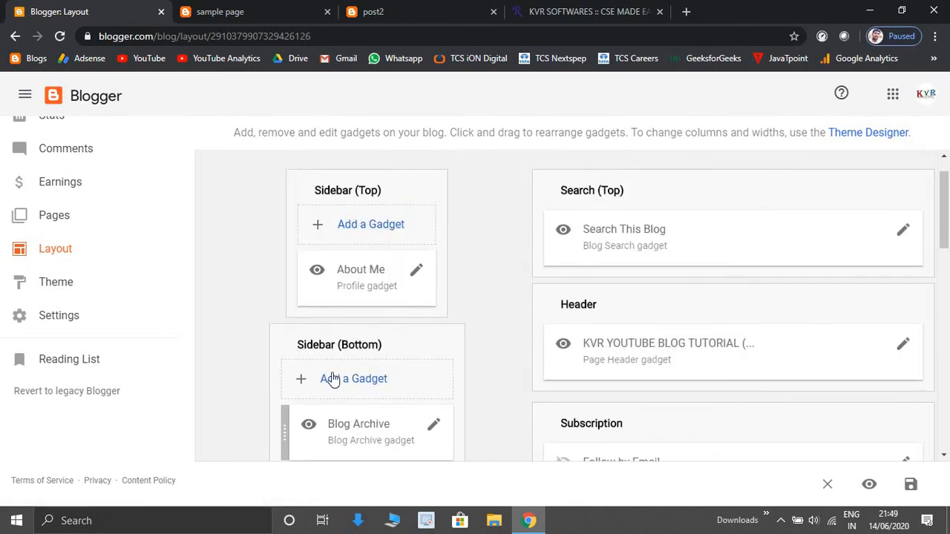
pyautogui.click(363, 226)
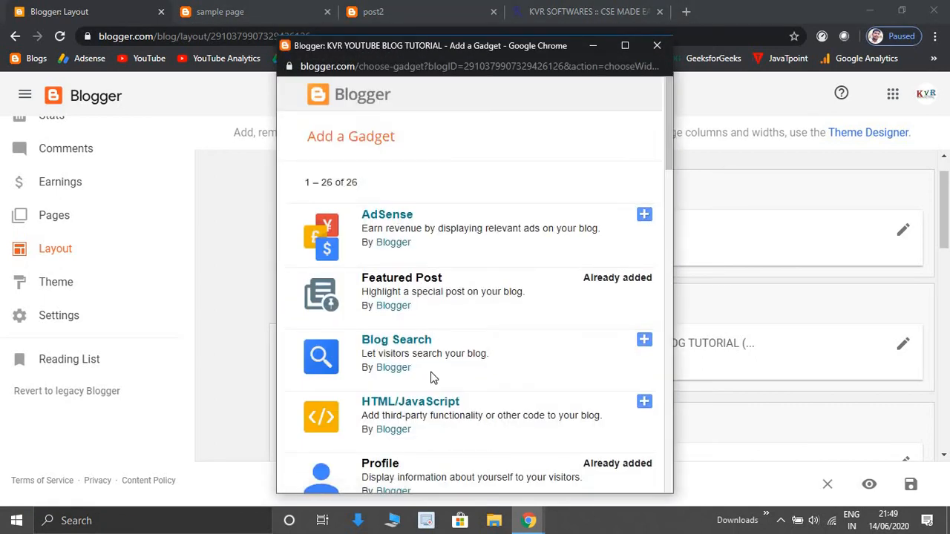
pyautogui.scroll(-1, 434, 378)
pyautogui.scroll(-5, 571, 377)
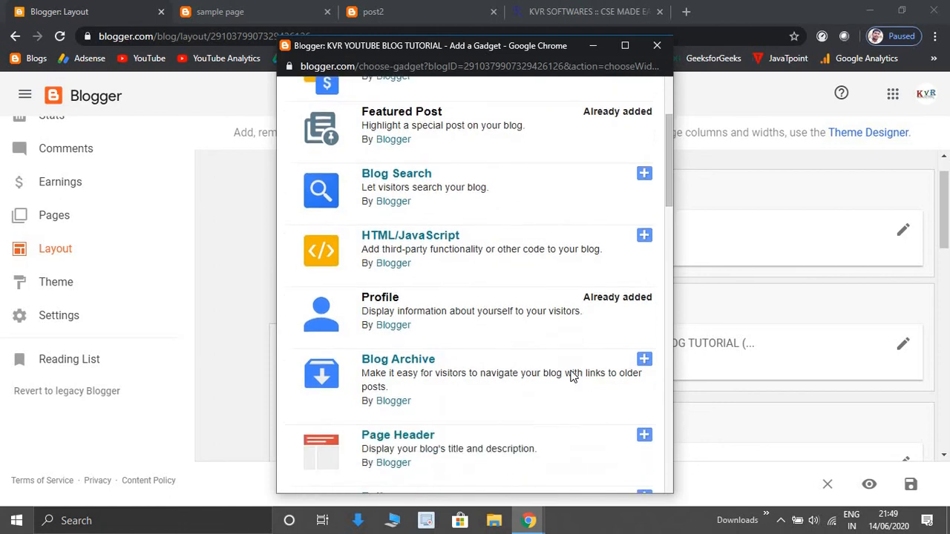
pyautogui.scroll(-1, 556, 341)
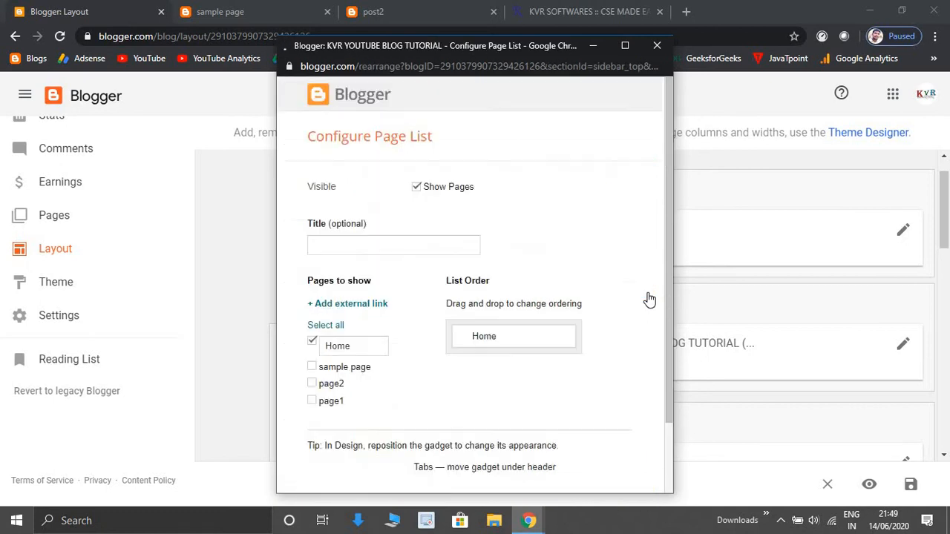
pyautogui.scroll(-2, 426, 259)
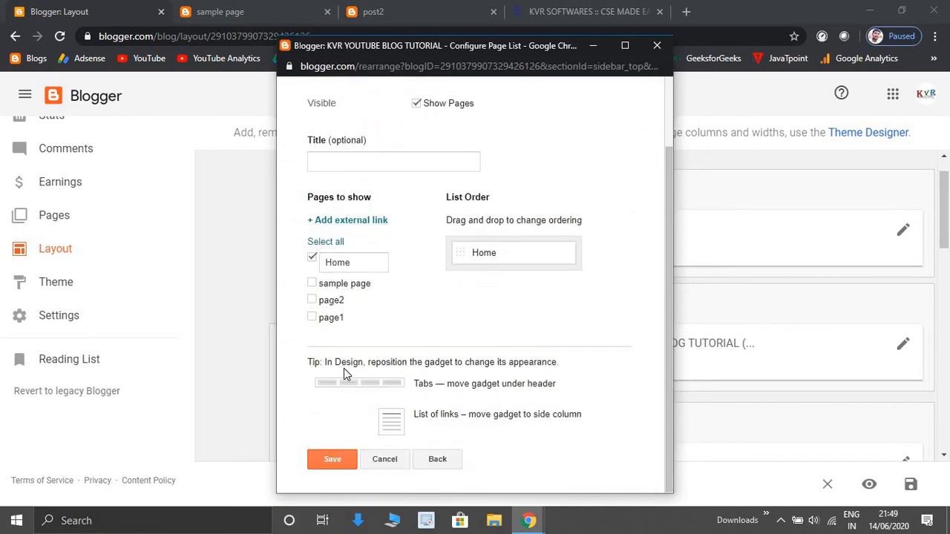
pyautogui.click(342, 458)
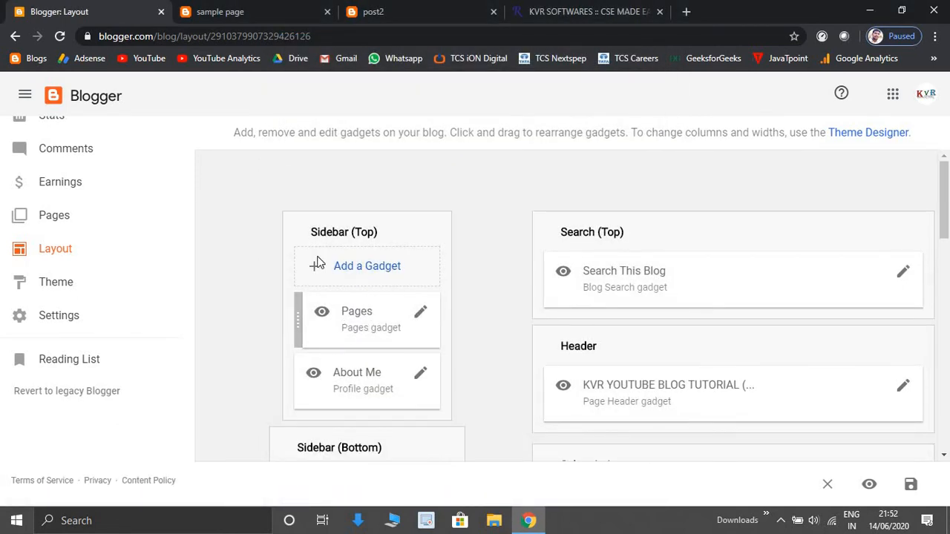
# - Open the live blog in a new tab and look through the posts on its home page
pyautogui.scroll(2, 82, 191)
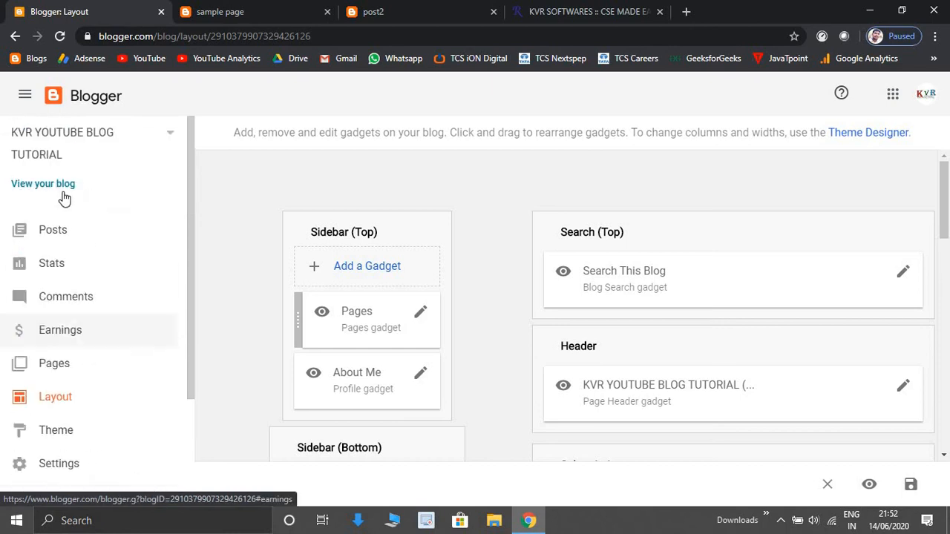
pyautogui.click(58, 186)
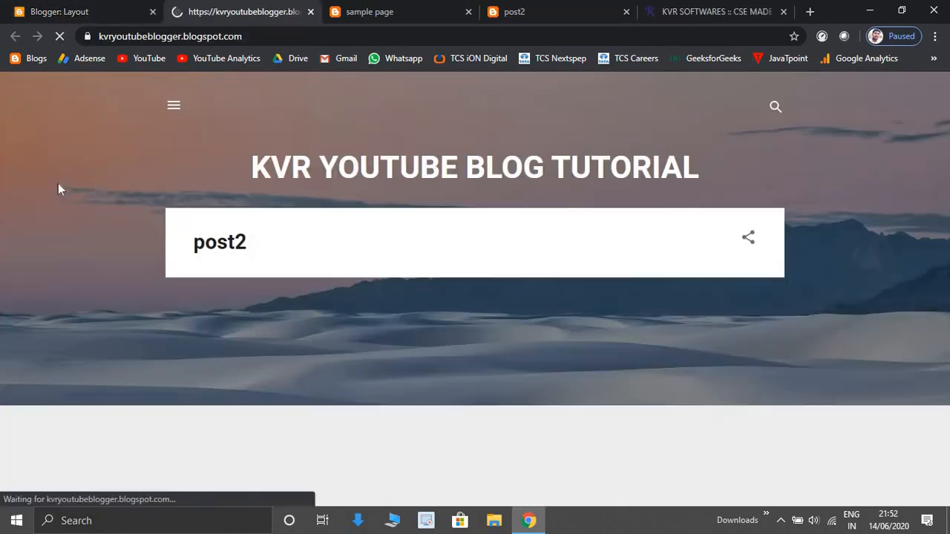
pyautogui.scroll(-3, 258, 352)
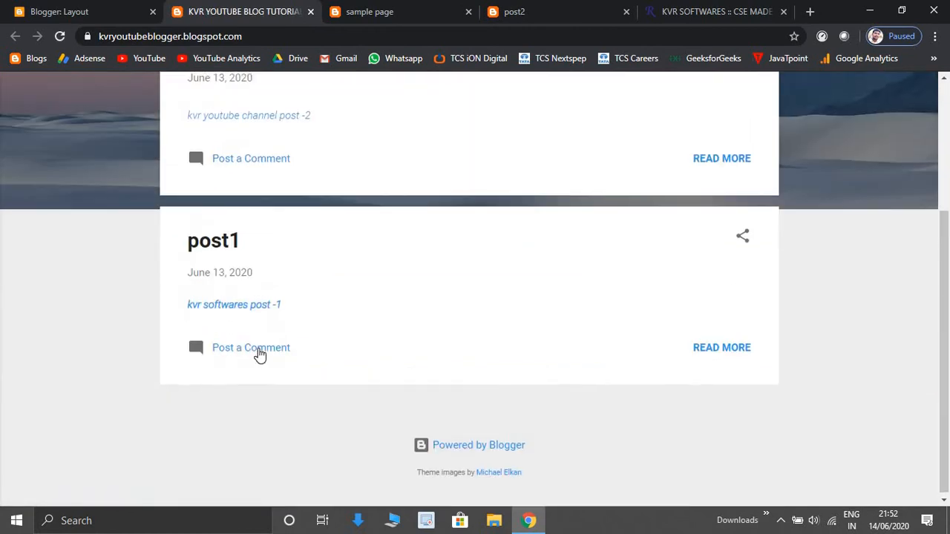
pyautogui.scroll(3, 258, 348)
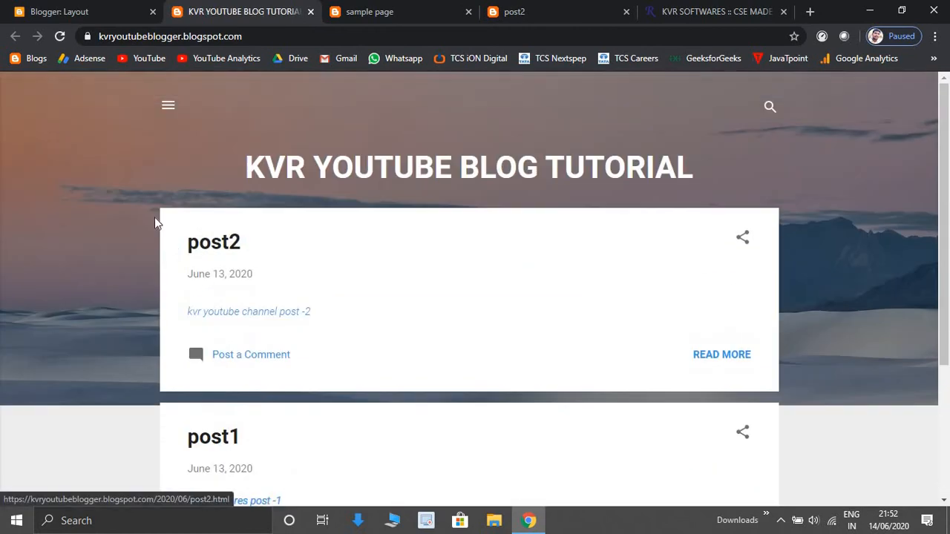
# - Examine the live blog's sidebar and its Archive section, then close the sidebar and review the home page
pyautogui.click(168, 106)
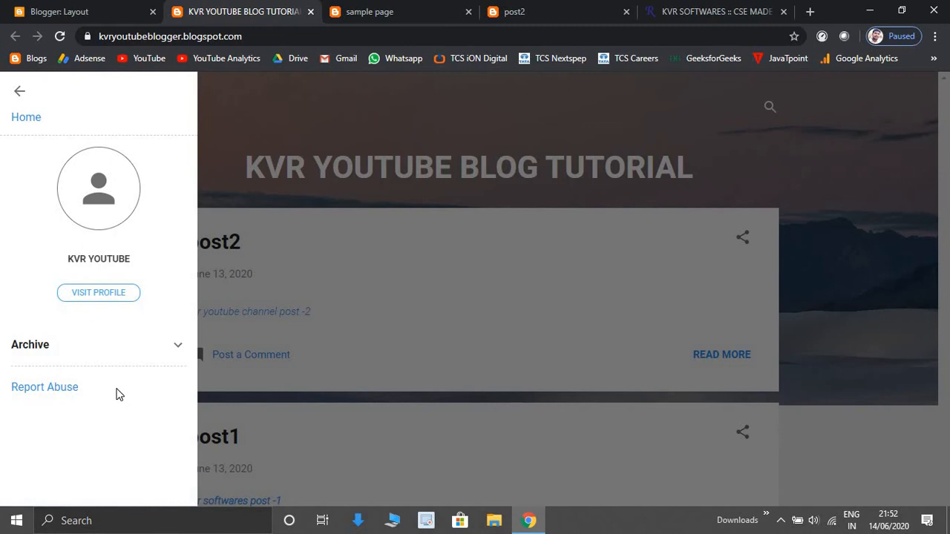
pyautogui.click(175, 347)
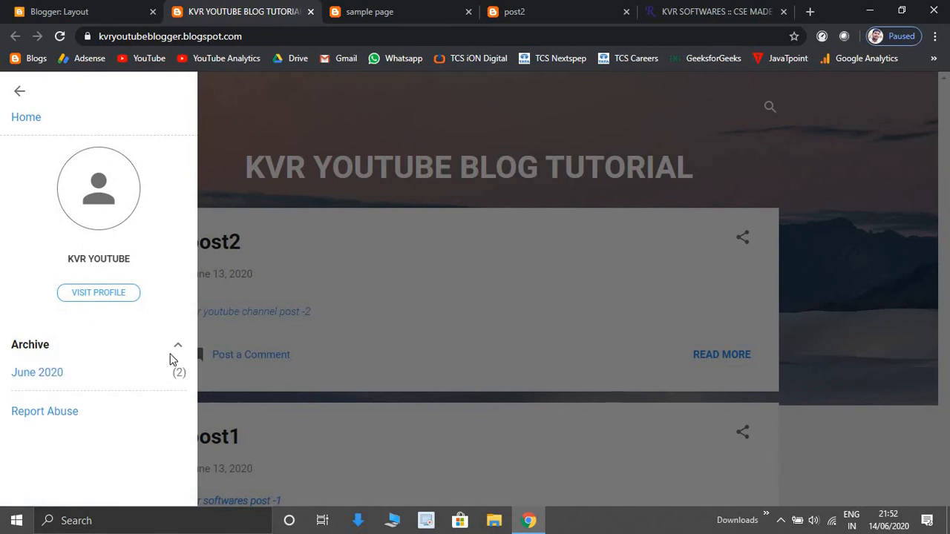
pyautogui.click(177, 355)
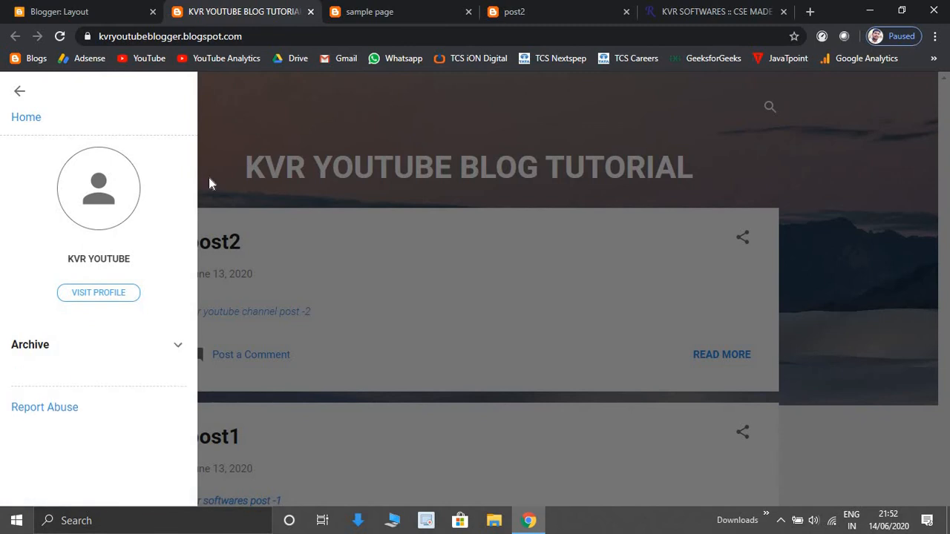
pyautogui.click(17, 97)
pyautogui.scroll(-3, 333, 214)
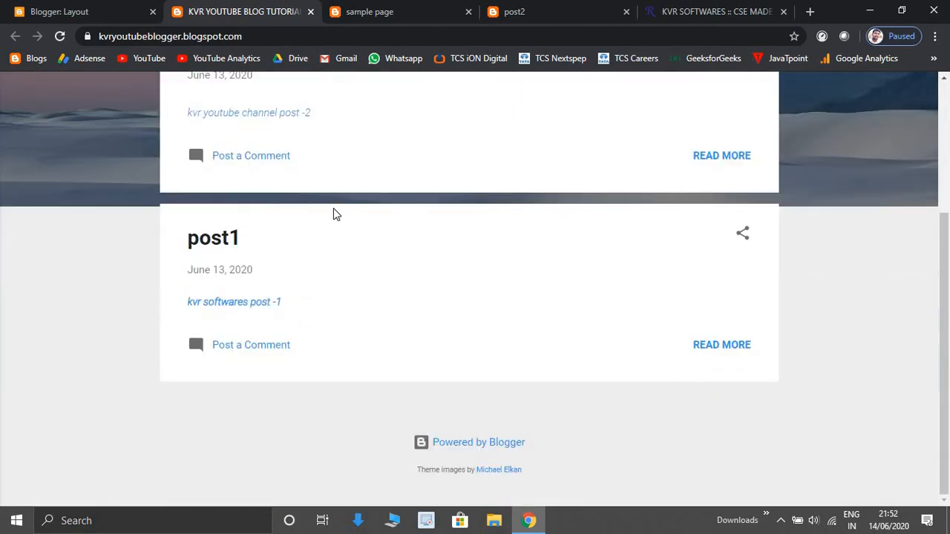
pyautogui.scroll(5, 333, 186)
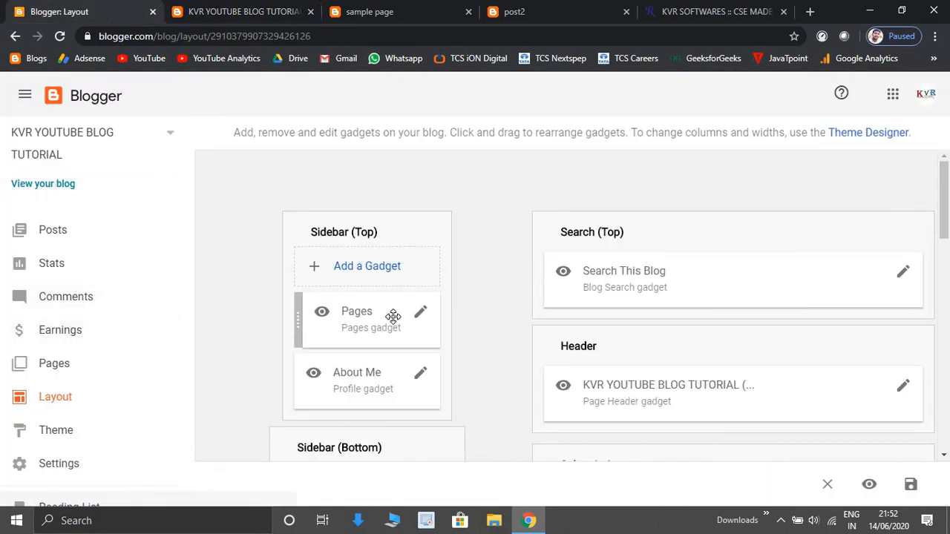
# - Edit the Pages gadget in the blog layout to also show page1, page2 and sample page, and save the changes
pyautogui.click(418, 315)
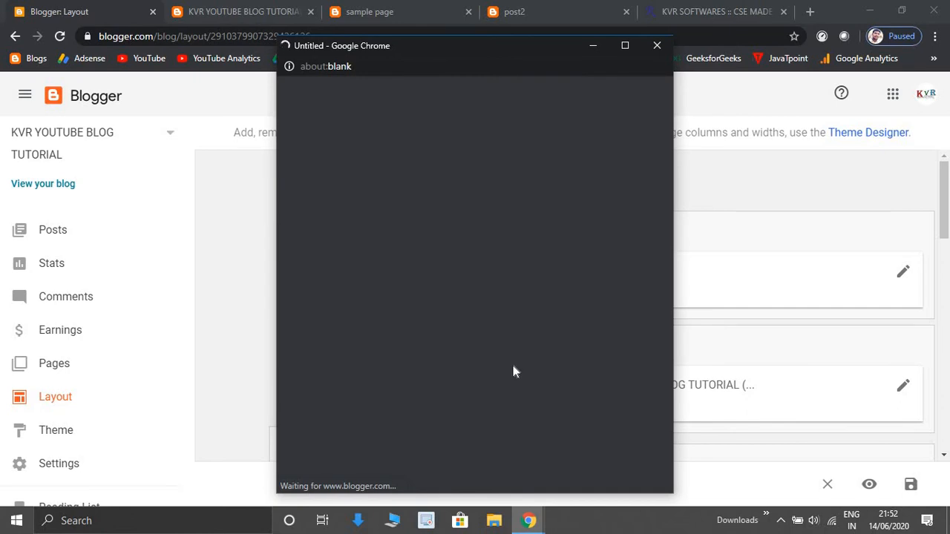
pyautogui.scroll(-1, 513, 371)
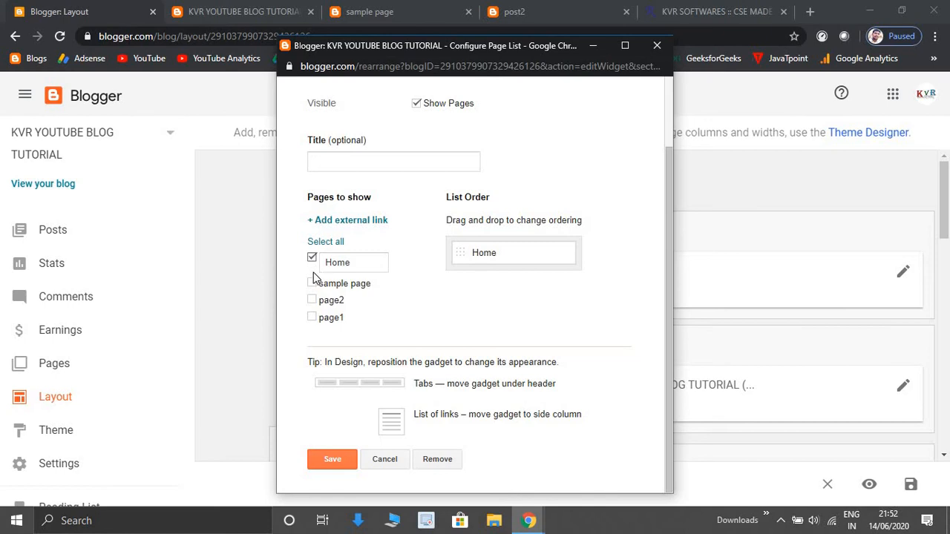
pyautogui.click(312, 318)
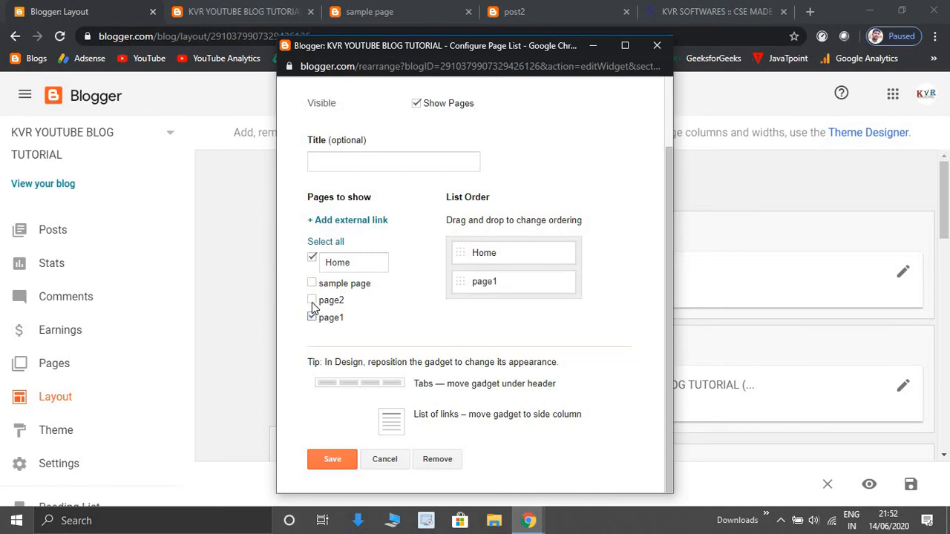
pyautogui.click(312, 300)
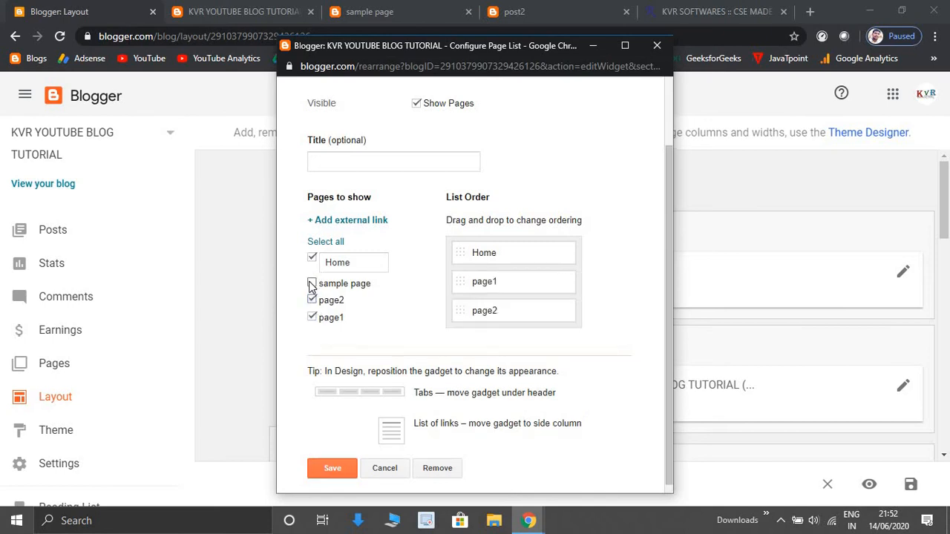
pyautogui.click(312, 284)
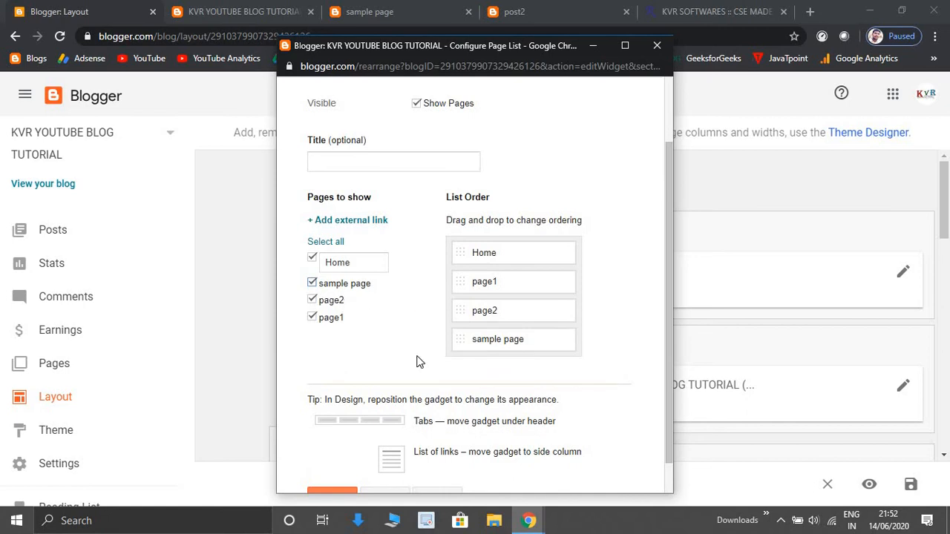
pyautogui.scroll(-1, 393, 416)
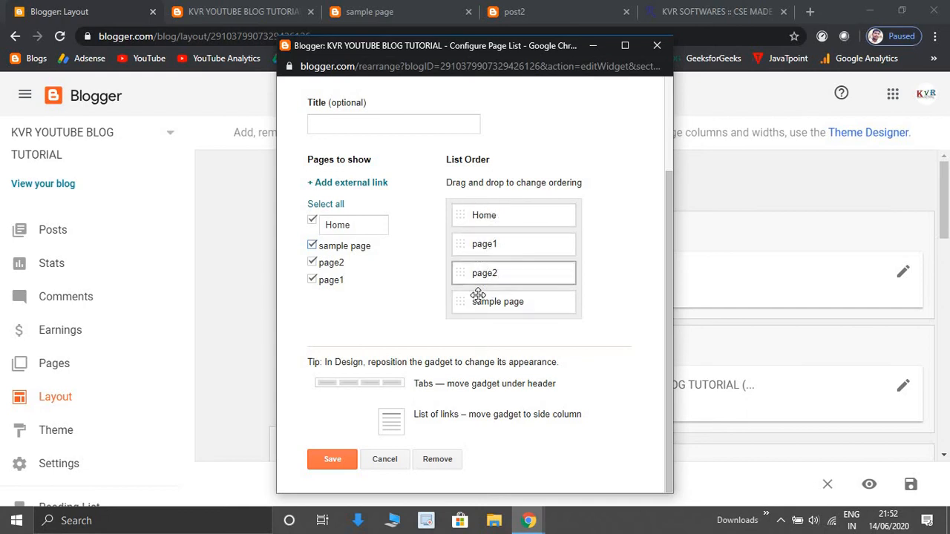
pyautogui.click(333, 459)
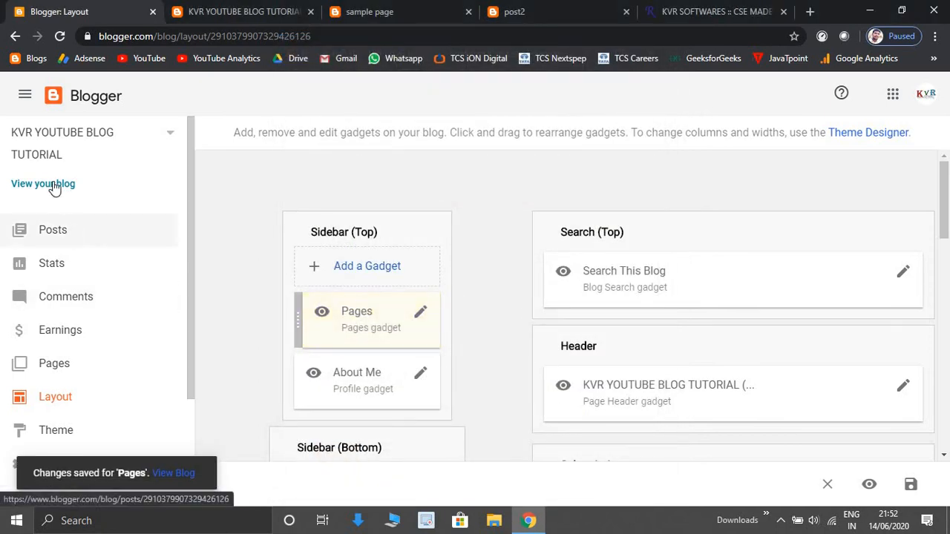
# - Reload the live blog and open its sidebar to check the page links
pyautogui.click(275, 7)
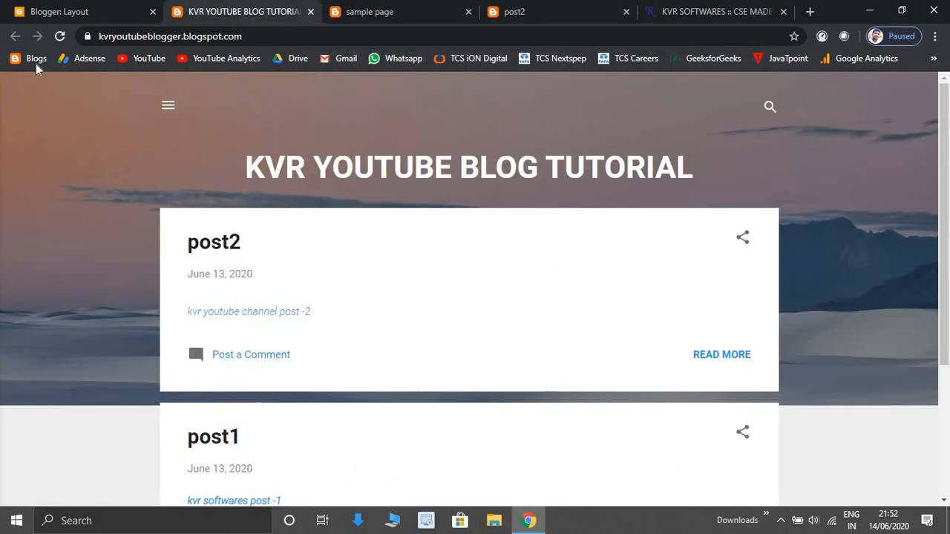
pyautogui.click(60, 39)
pyautogui.click(169, 107)
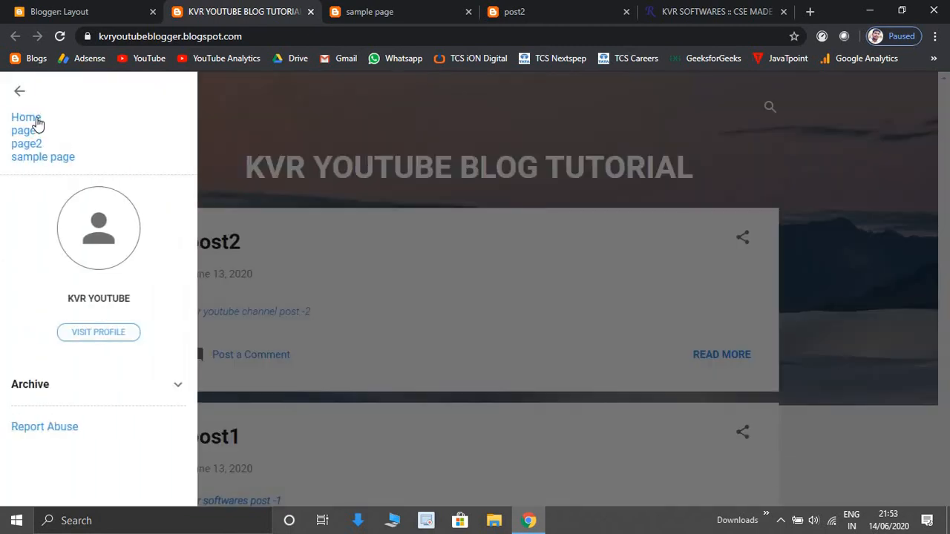
# - Open the sample page from the blog's sidebar, look through its content, and return to the blog home page
pyautogui.click(52, 165)
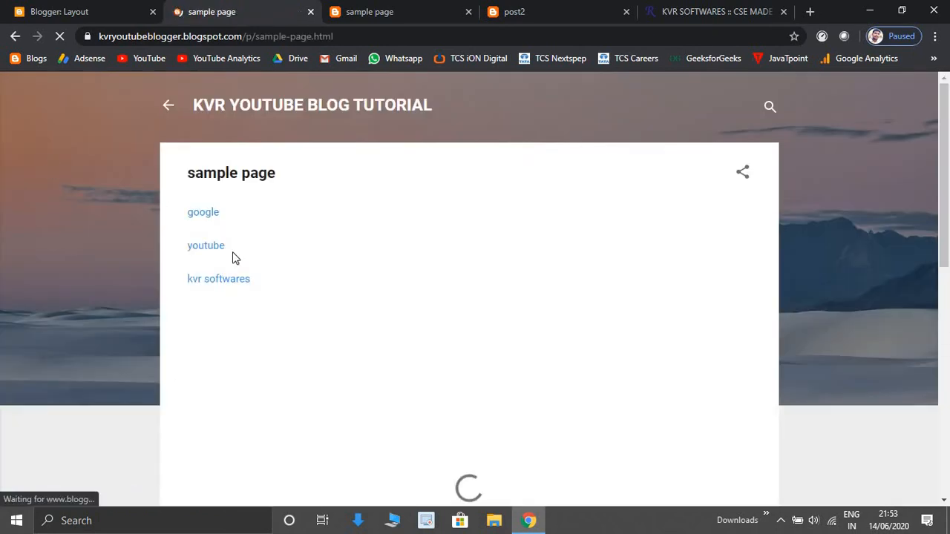
pyautogui.scroll(-5, 231, 276)
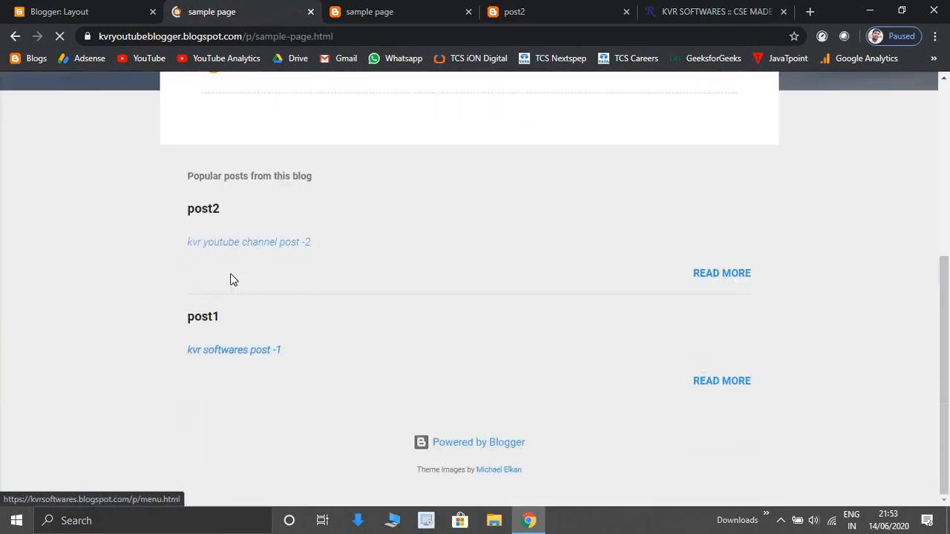
pyautogui.scroll(5, 230, 275)
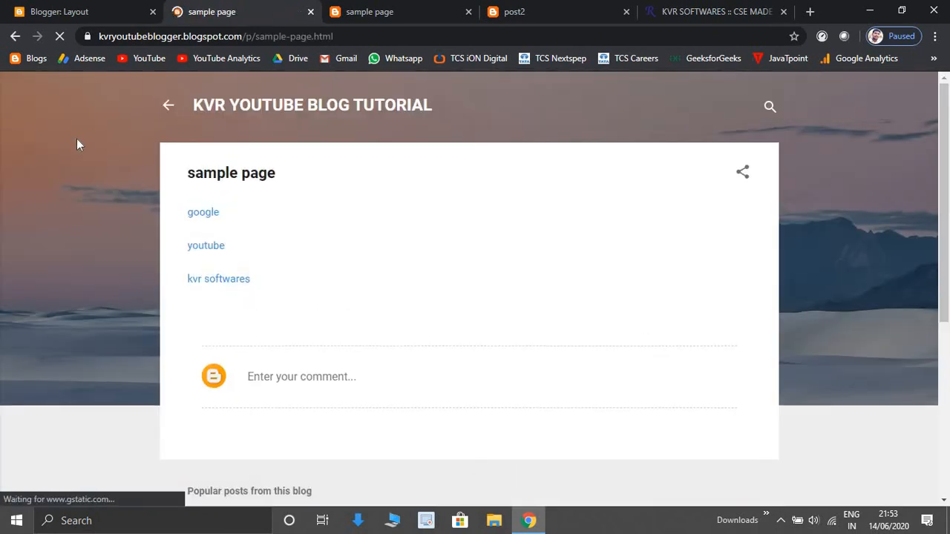
pyautogui.click(169, 109)
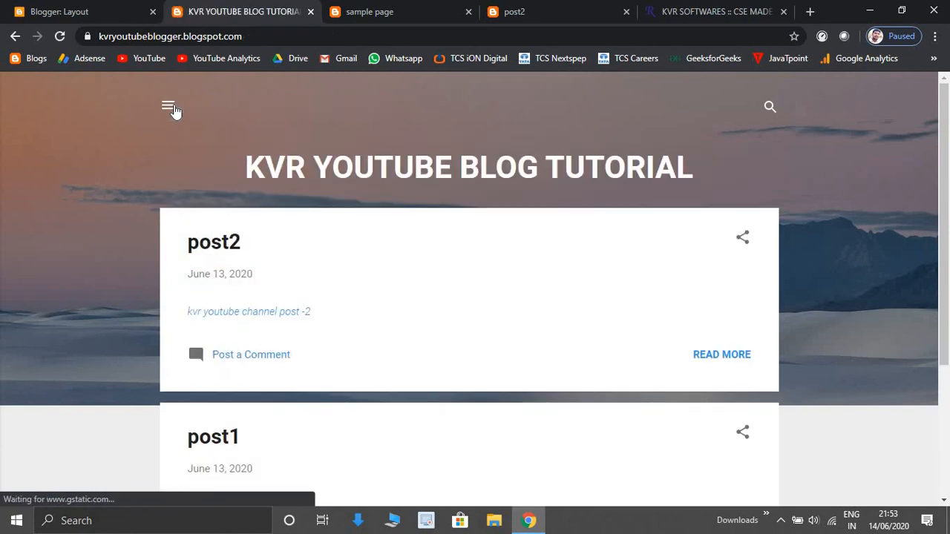
# - Compare the KVR SOFTWARES site's page menu with the open sample page, and return to the tutorial blog's home page
pyautogui.click(651, 7)
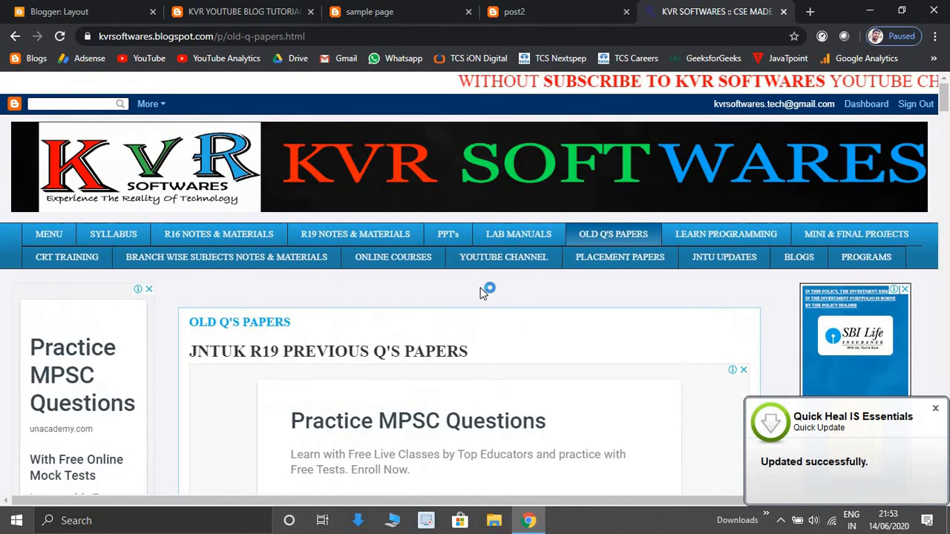
pyautogui.click(391, 6)
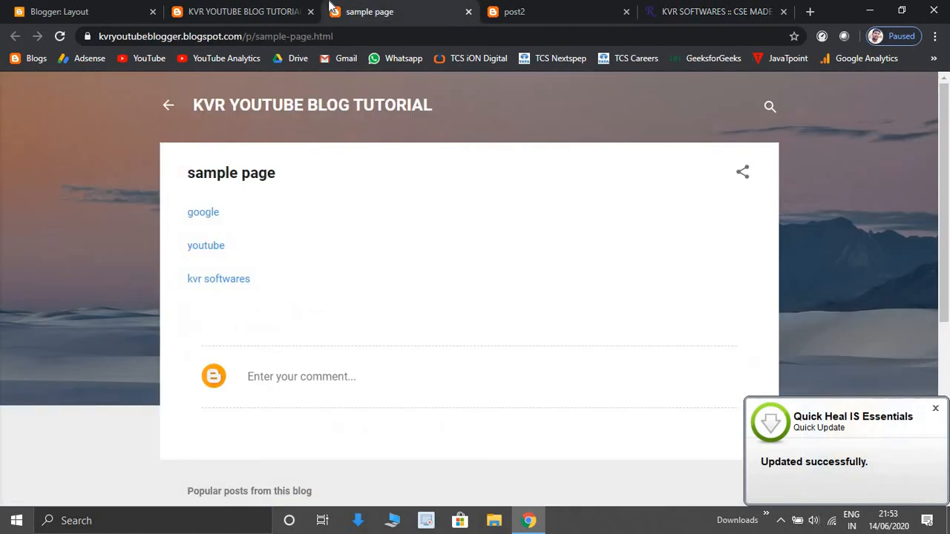
pyautogui.click(270, 9)
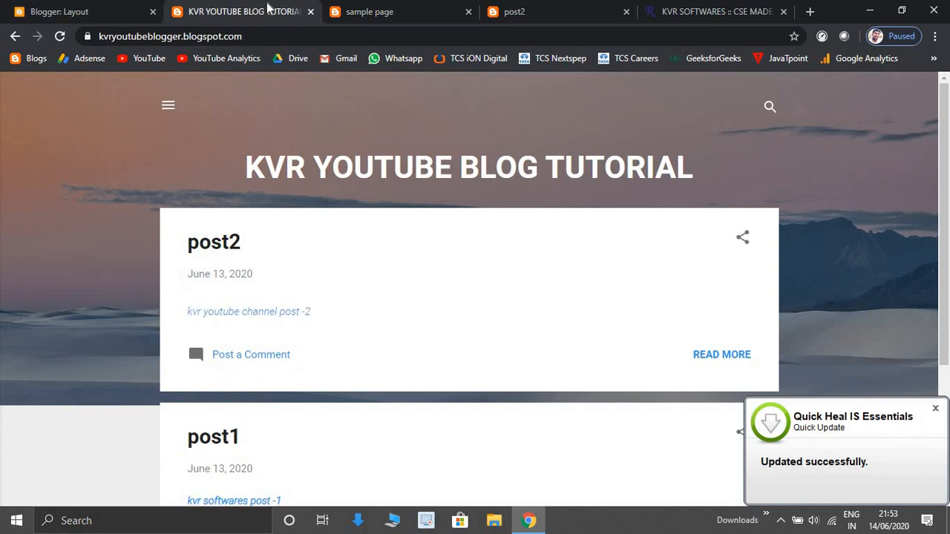
# - Review the page links in the blog's sidebar again, close it, and look over the home page posts
pyautogui.click(168, 105)
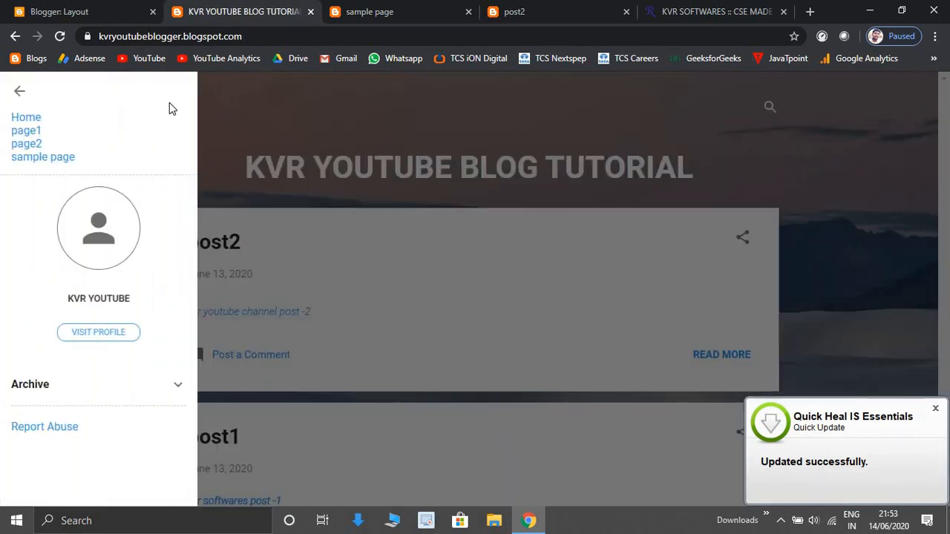
pyautogui.click(226, 137)
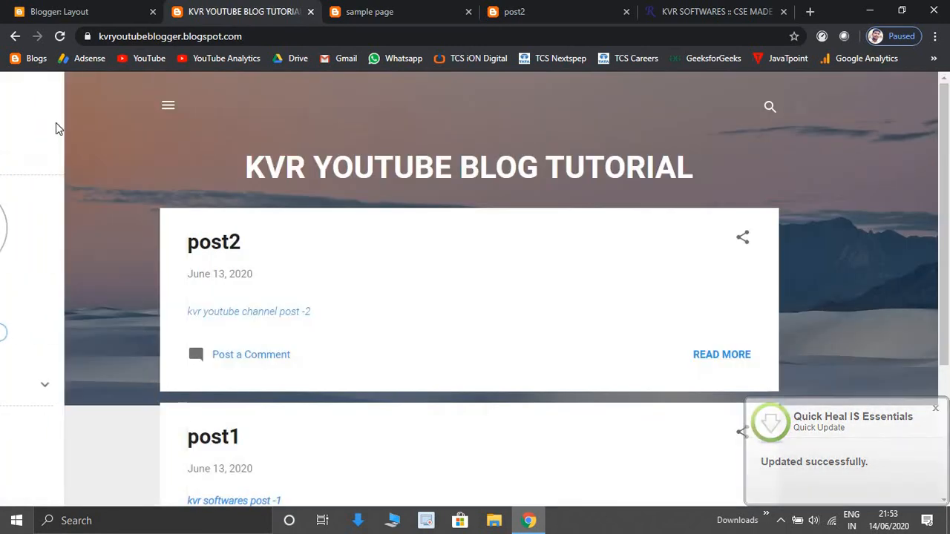
pyautogui.scroll(-1, 149, 160)
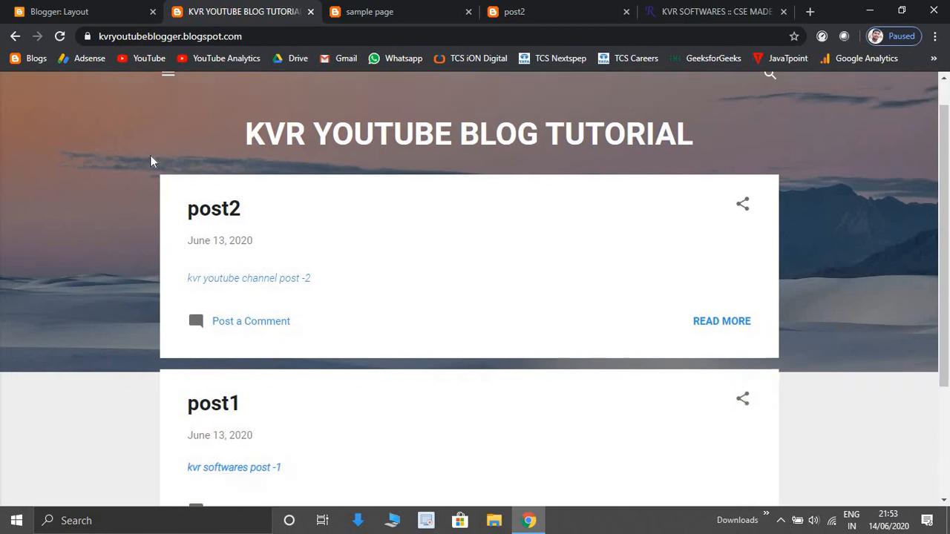
pyautogui.scroll(1, 150, 161)
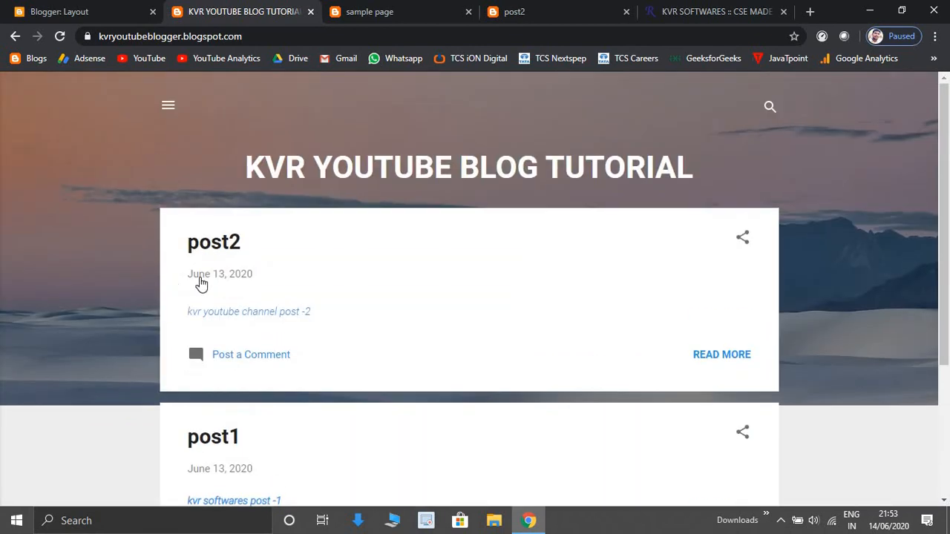